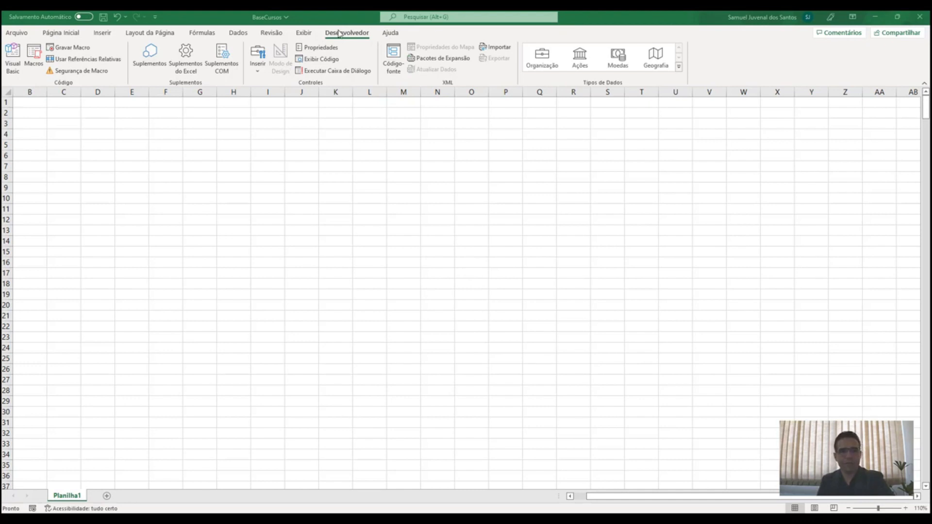
Activate the Excel window and open the Arquivo (File) backstage view
left_click(19, 32)
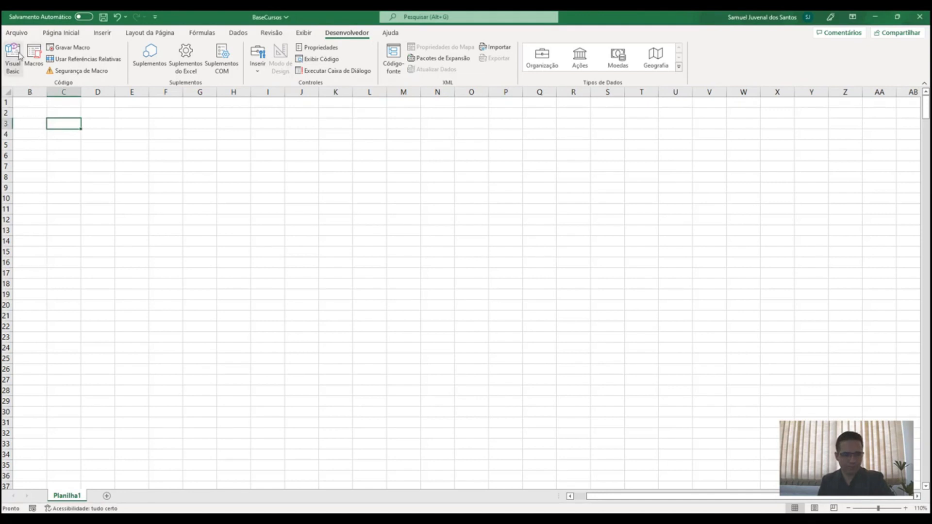
left_click(16, 34)
In Opções > Personalizar Faixa de Opções, toggle Desenvolvedor off and back on, then Cancelar
left_click(30, 496)
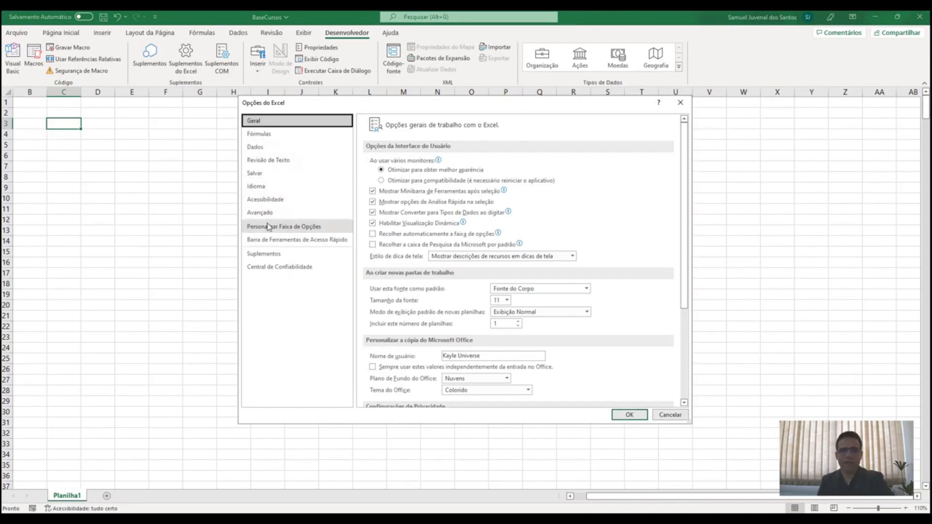
left_click(296, 232)
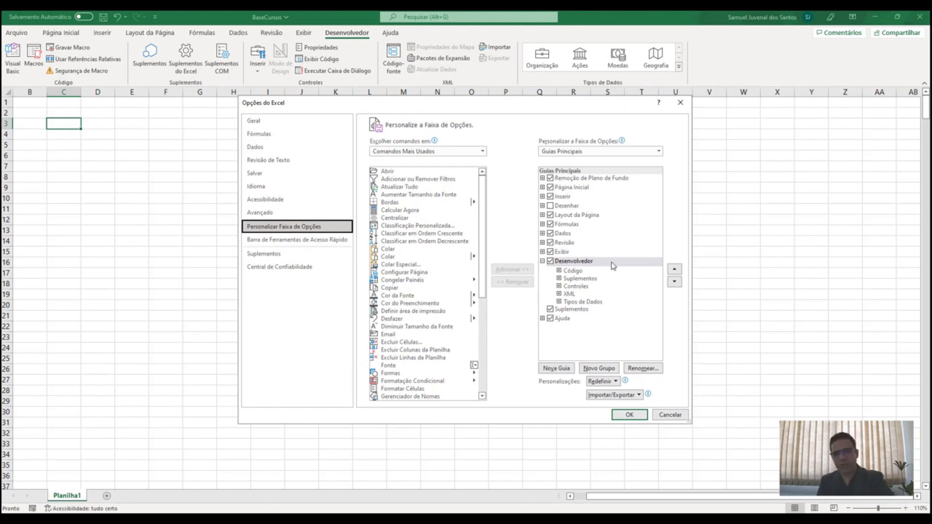
left_click(550, 261)
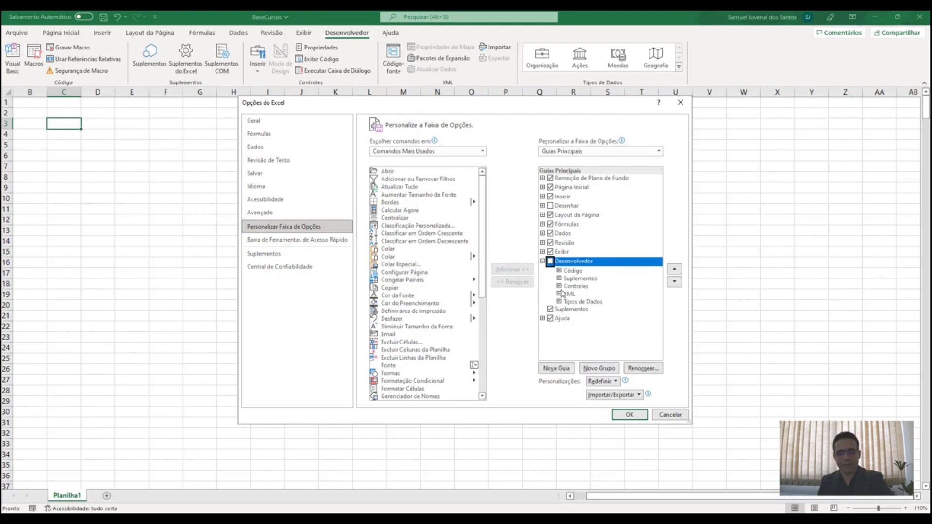
left_click(551, 262)
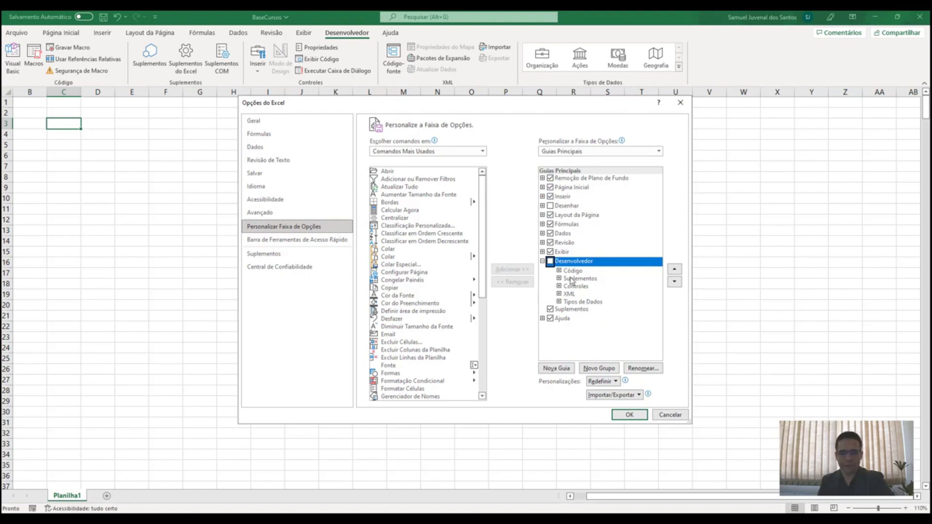
left_click(550, 261)
left_click(564, 418)
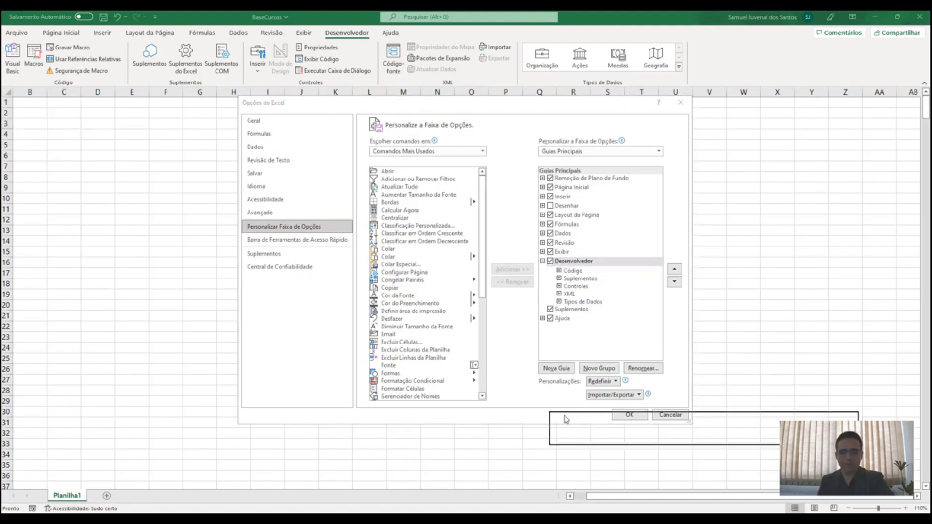
left_click(670, 415)
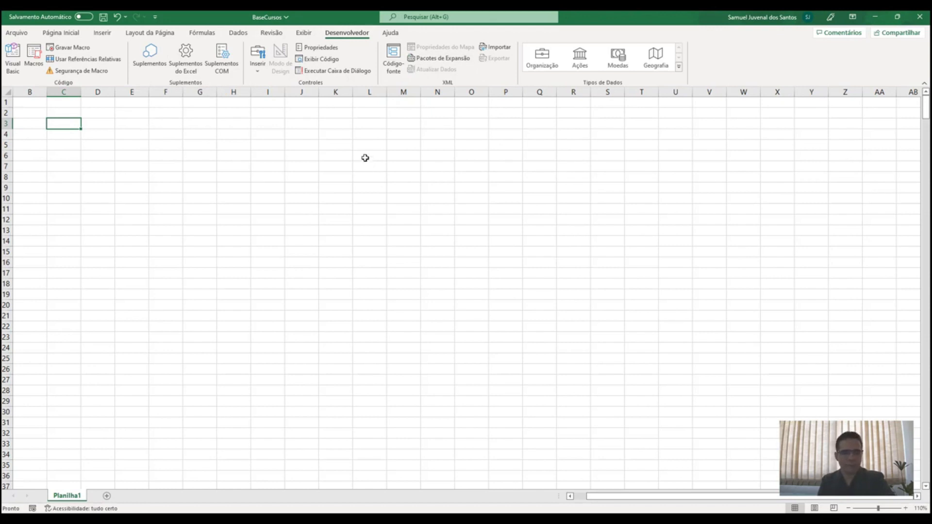
Leave the Arquivo view back to the sheet and switch to the Página Inicial ribbon
left_click(26, 34)
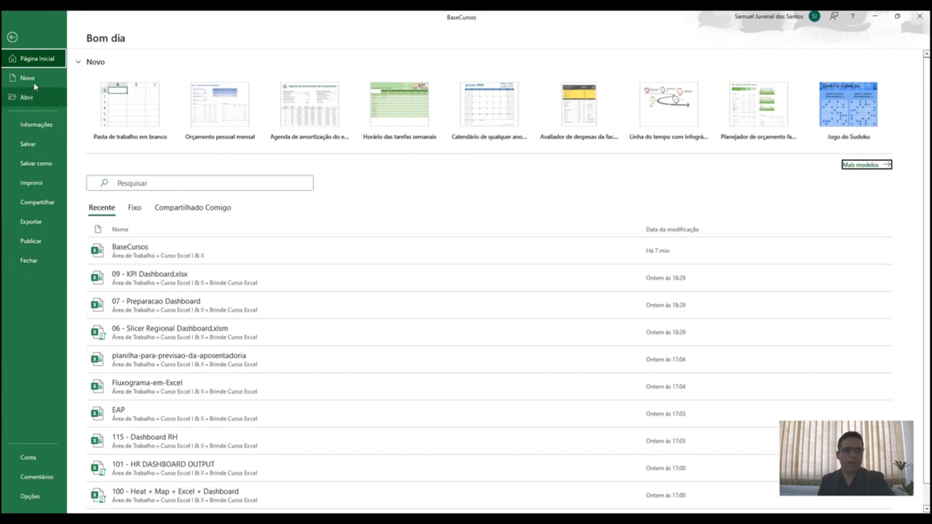
left_click(14, 38)
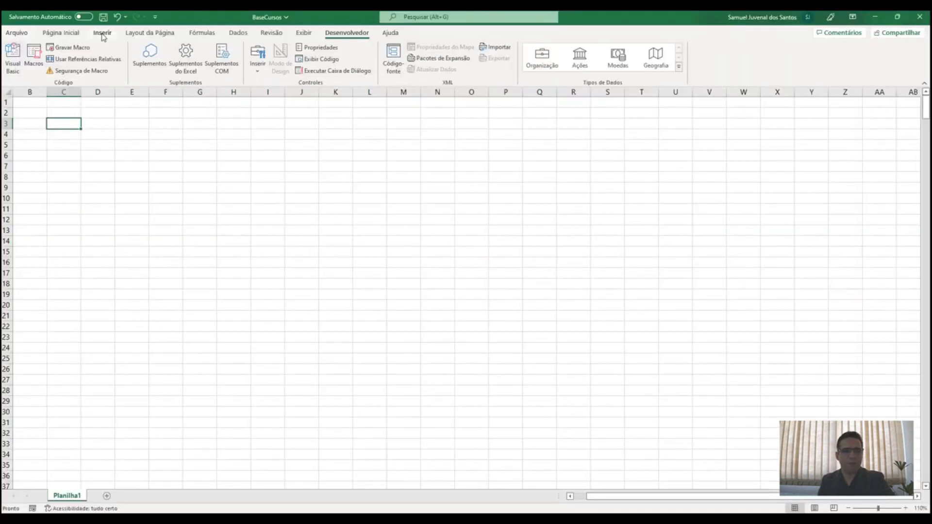
left_click(65, 34)
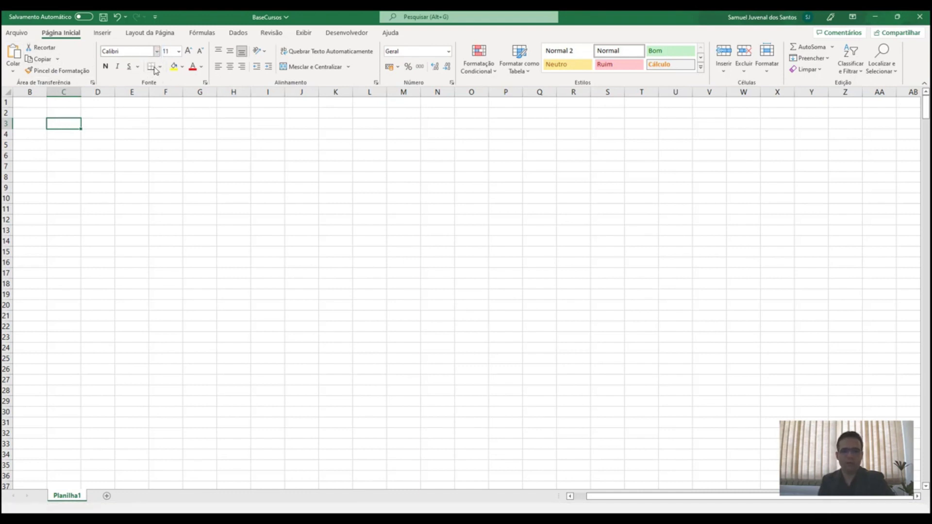
Browse the font list and the Page Layout and Insert tabs, returning to Home
left_click(156, 51)
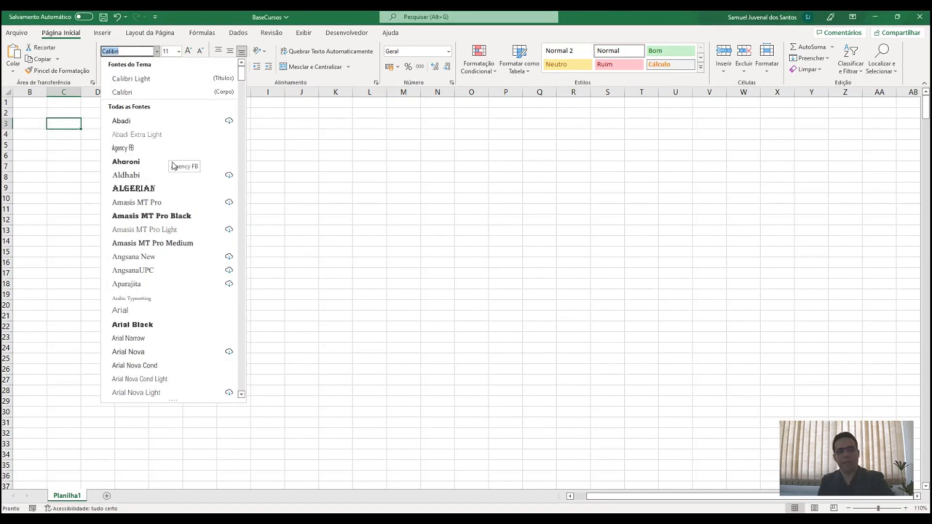
left_click(155, 39)
left_click(156, 34)
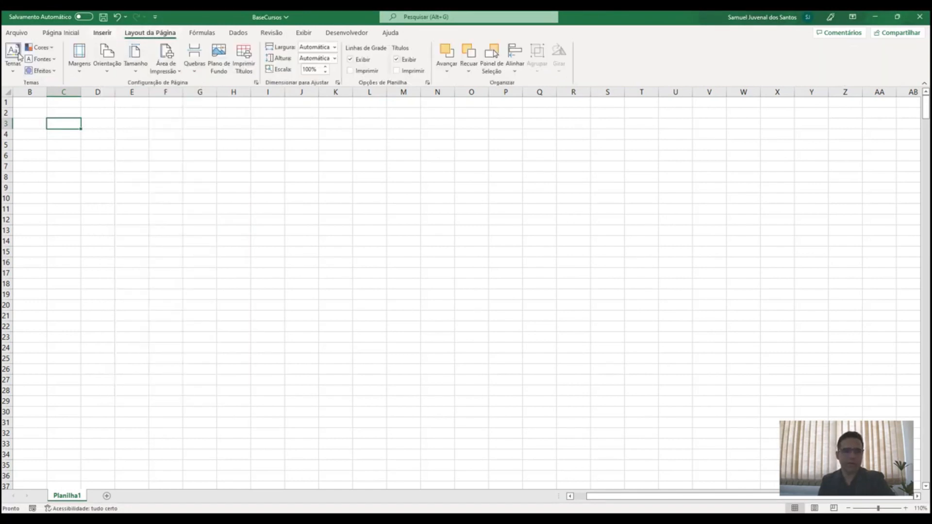
left_click(102, 33)
left_click(61, 33)
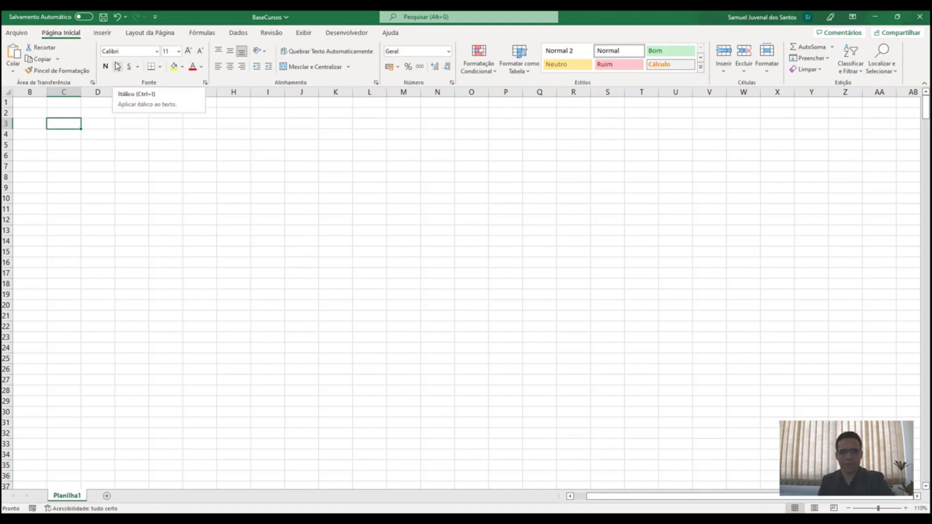
Fill cell C3 with dark blue-grey, leaving the font colour unchanged
left_click(182, 68)
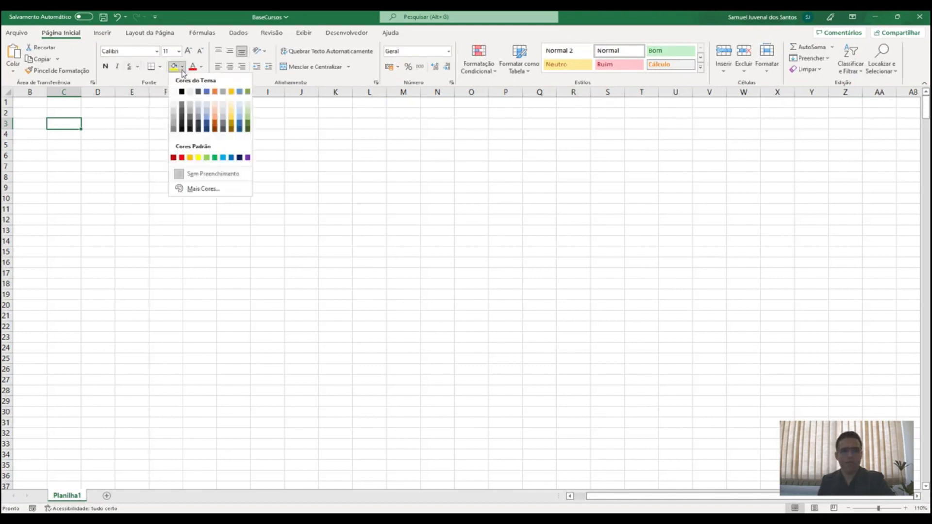
left_click(199, 127)
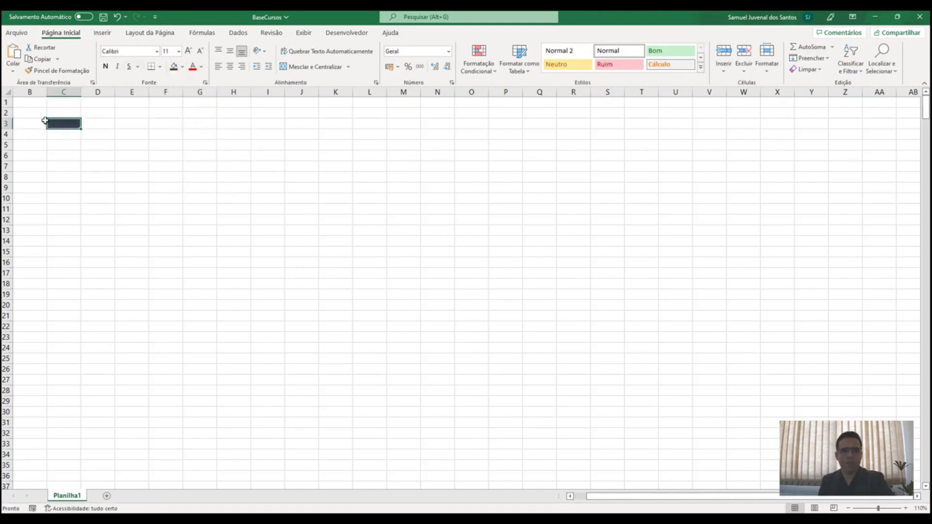
left_click(202, 67)
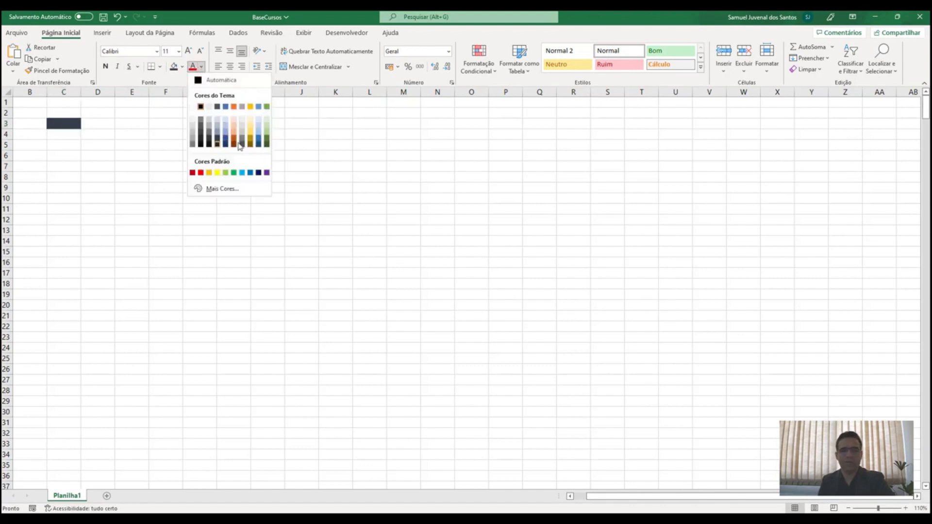
left_click(201, 68)
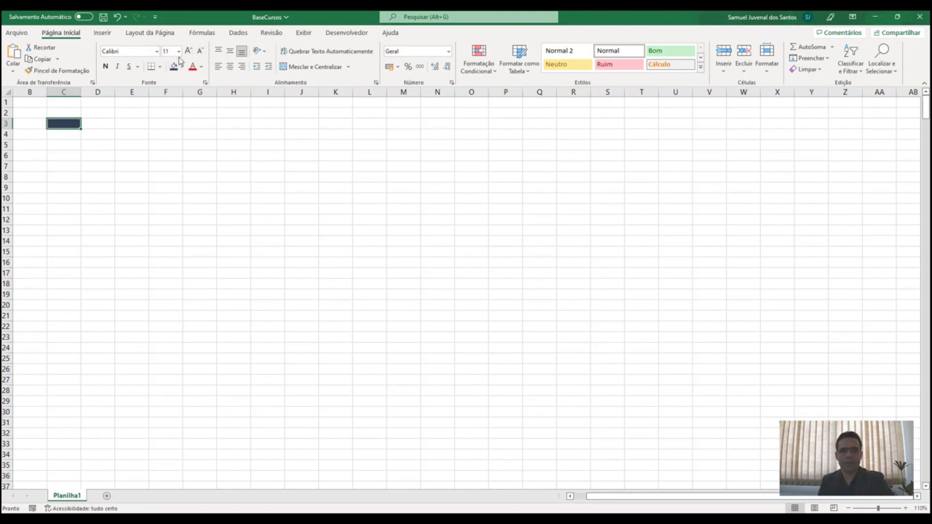
Make C3 bold, and try italic and double underline before removing both
left_click(105, 67)
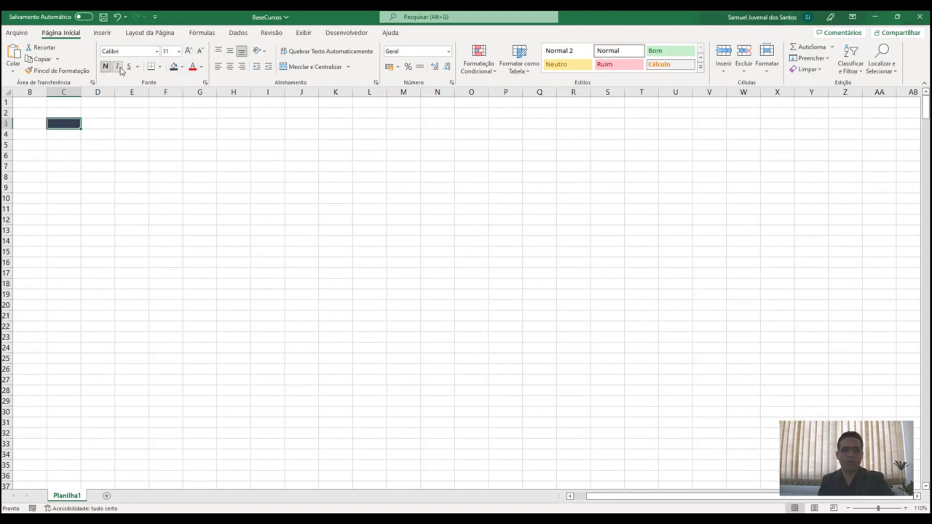
left_click(118, 68)
left_click(138, 67)
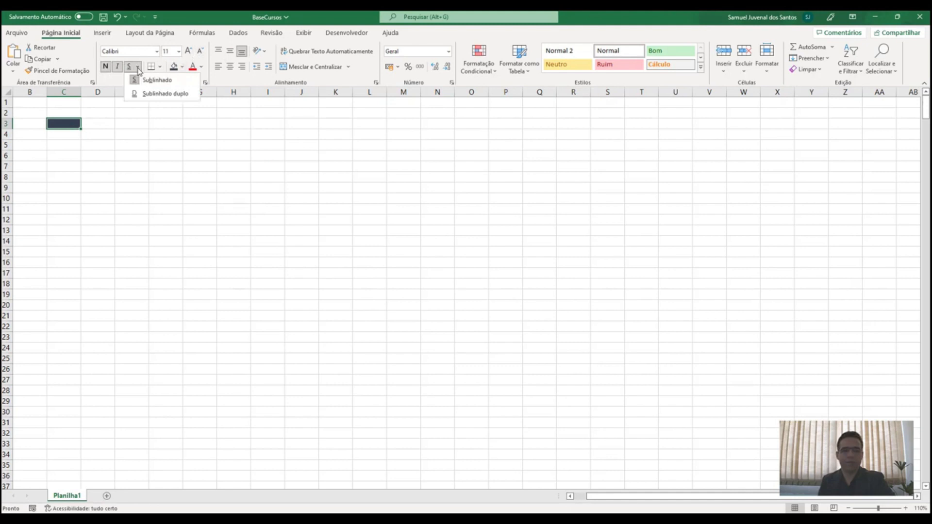
left_click(165, 94)
left_click(139, 67)
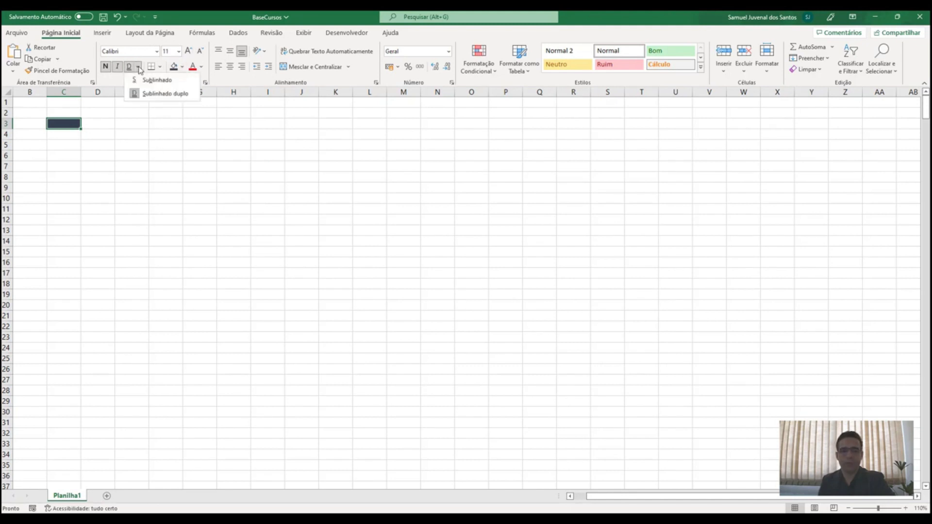
left_click(166, 94)
left_click(118, 67)
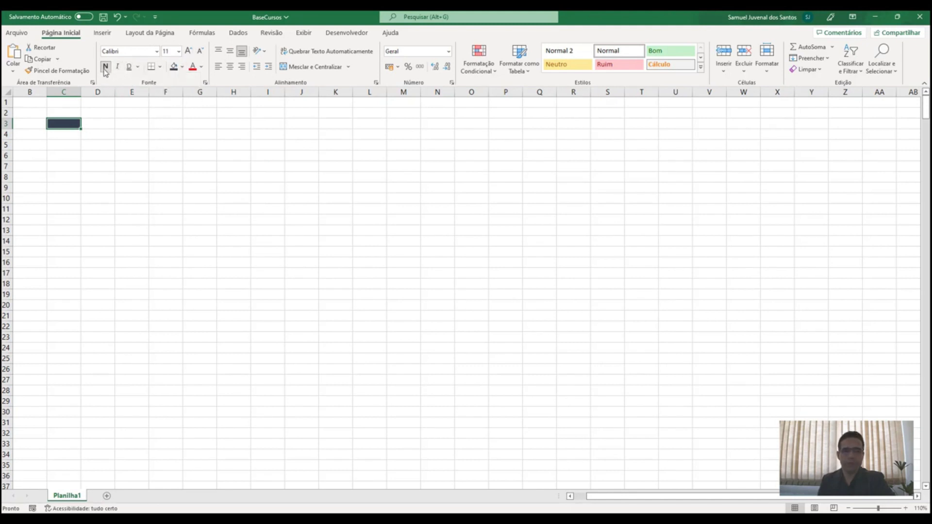
left_click(205, 83)
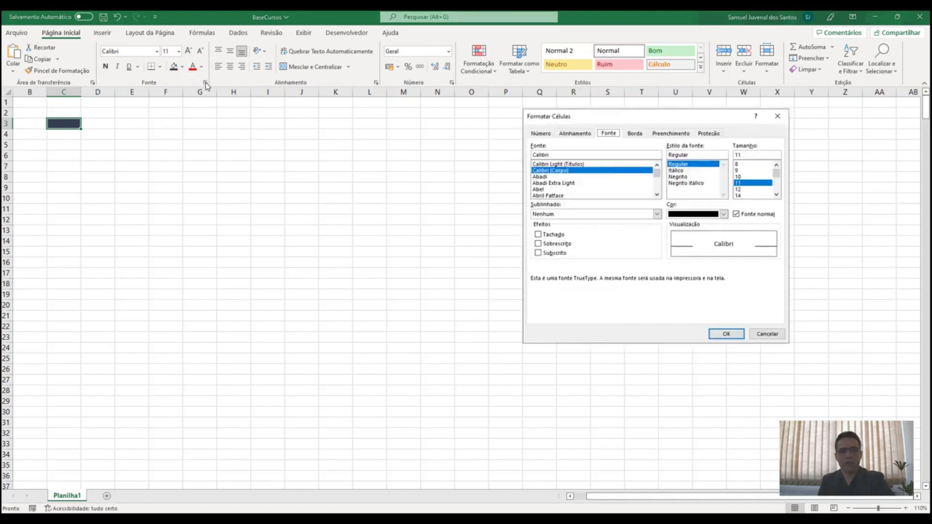
left_click_drag(552, 126, 168, 122)
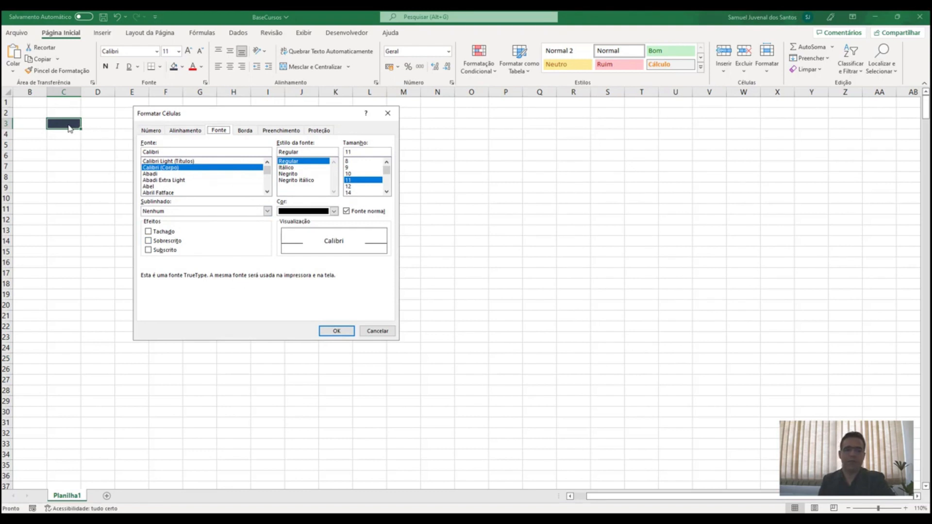
left_click(184, 131)
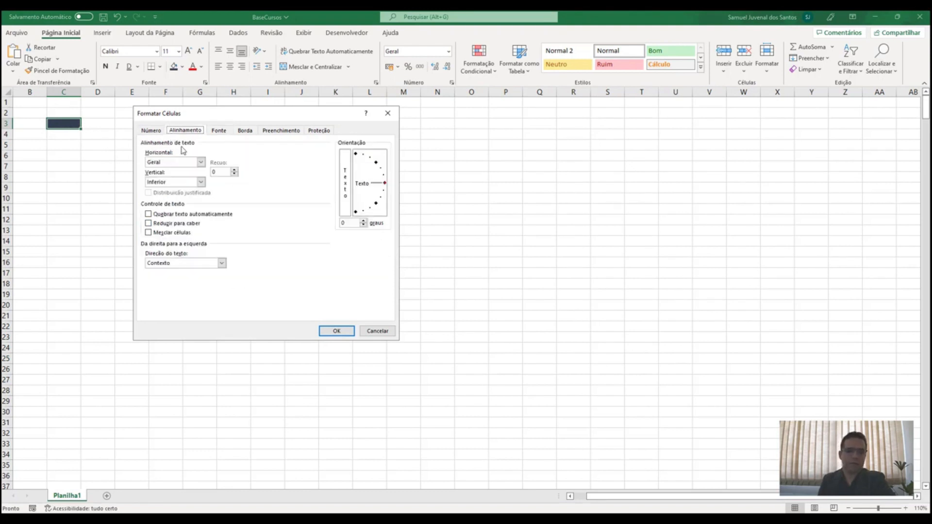
mouse_move(383, 183)
left_mouse_down()
mouse_move(354, 216)
mouse_move(374, 167)
mouse_move(380, 208)
mouse_move(384, 183)
left_mouse_up()
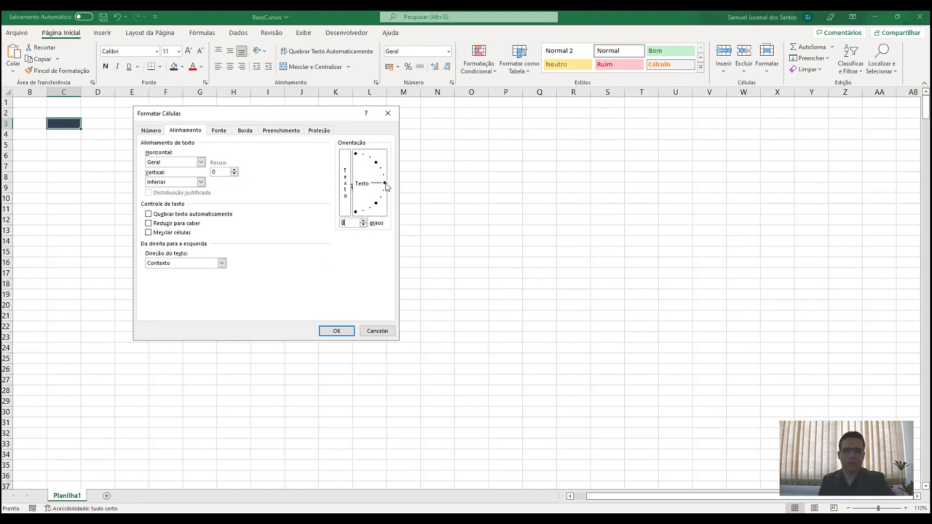
left_click(381, 334)
left_click(134, 122)
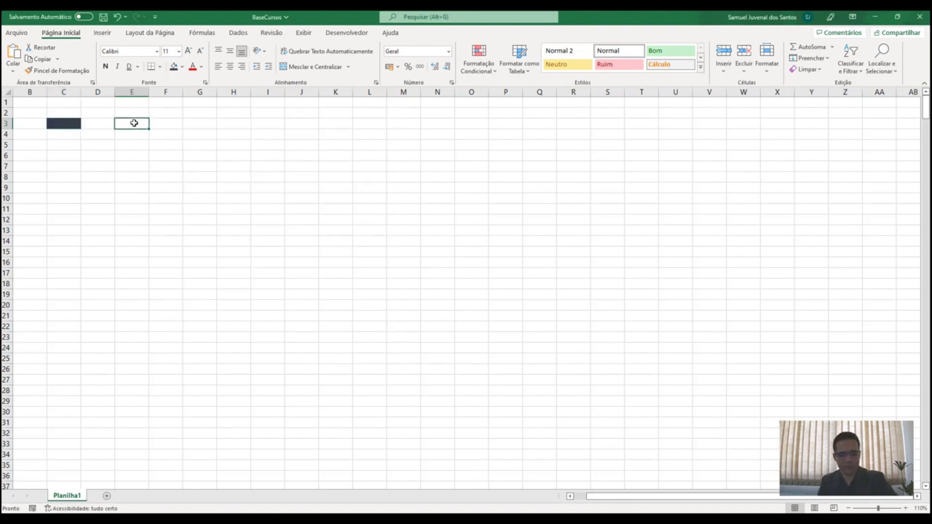
Enter a first name in E3 and briefly open then close Format Cells
type("Samuel")
key("Return")
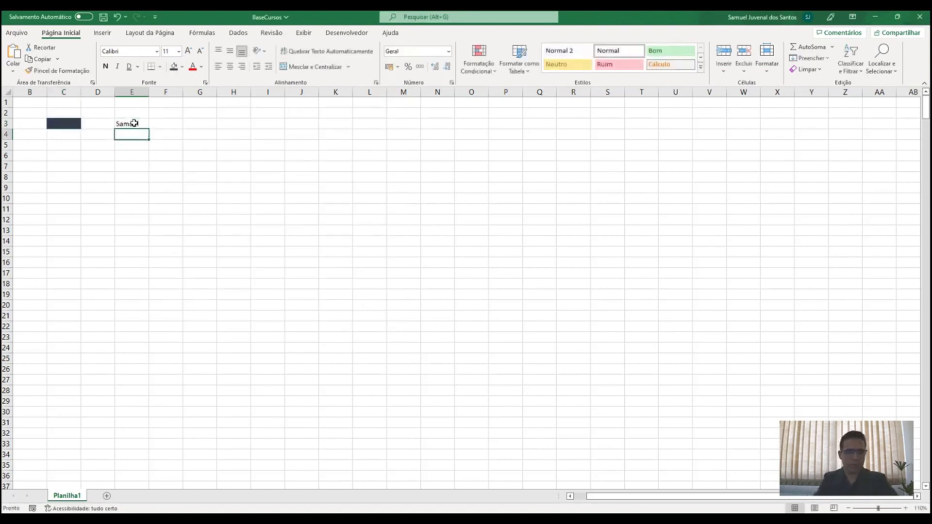
left_click(134, 123)
left_click(199, 91)
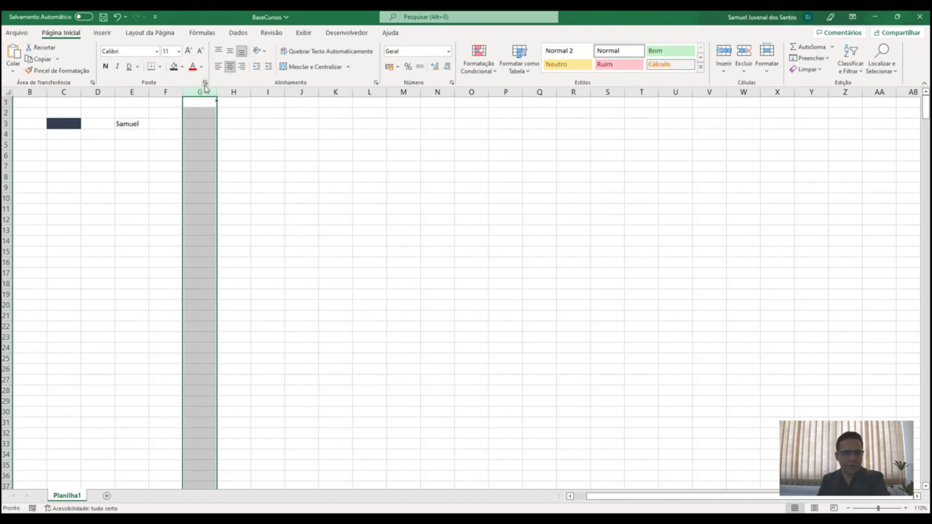
key("ctrl+shift+f")
left_click(388, 113)
Set E3's text orientation to vertical through Format Cells > Alignment
left_click(147, 125)
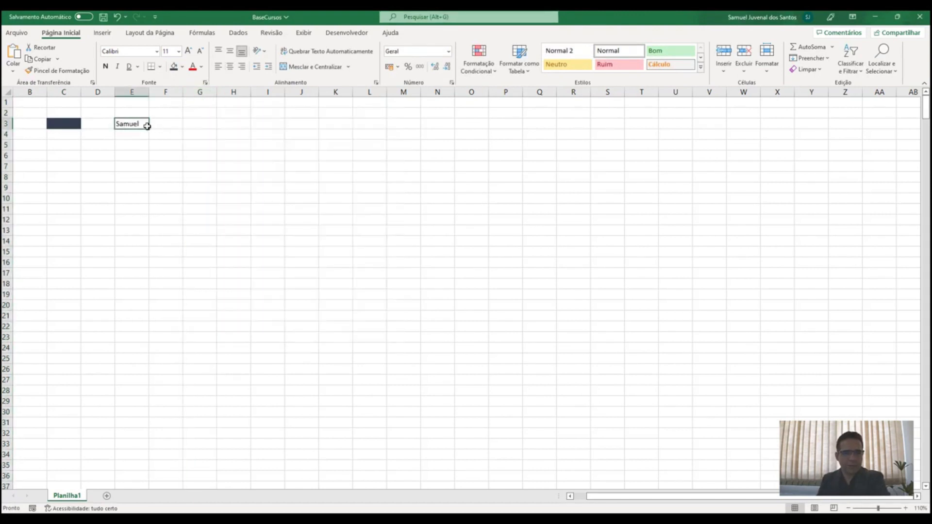
left_click(205, 83)
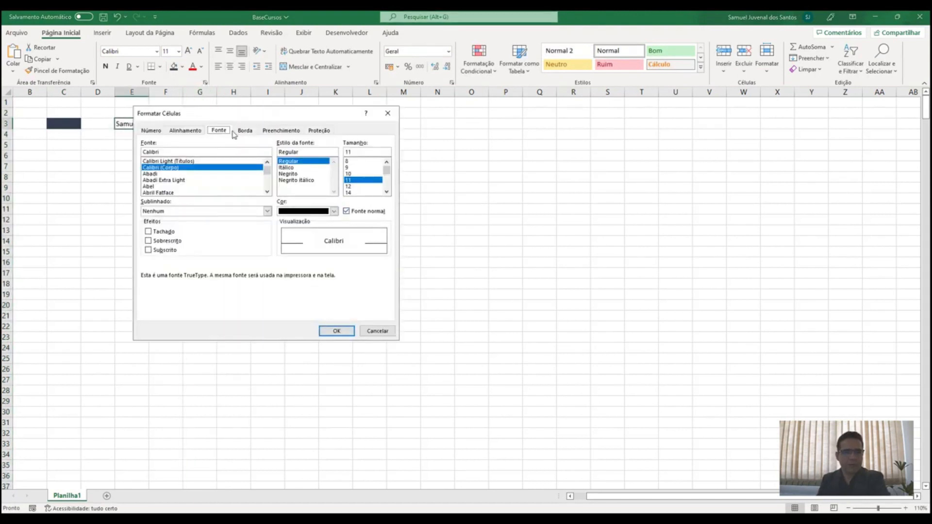
left_click(197, 132)
left_click_drag(384, 184, 356, 212)
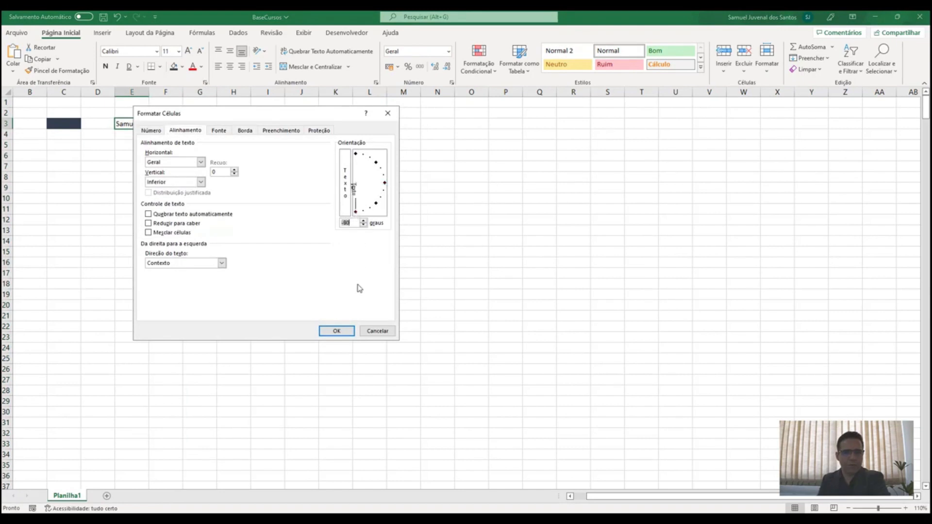
left_click(343, 331)
left_click(132, 169)
left_click(132, 138)
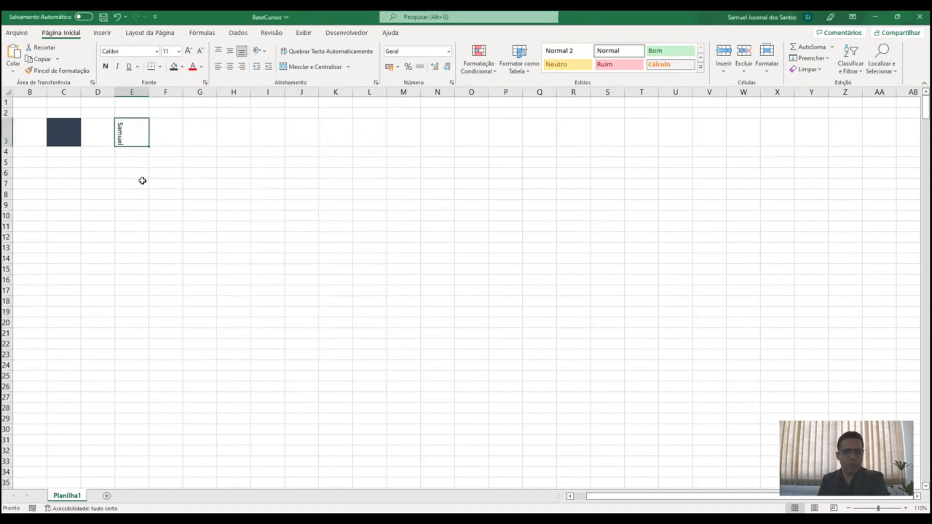
left_click_drag(55, 132, 338, 142)
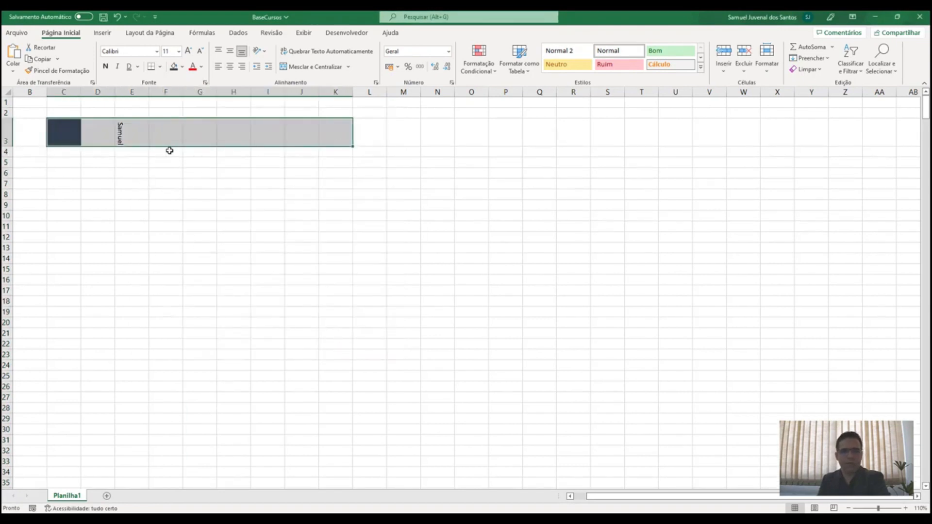
left_click(122, 138)
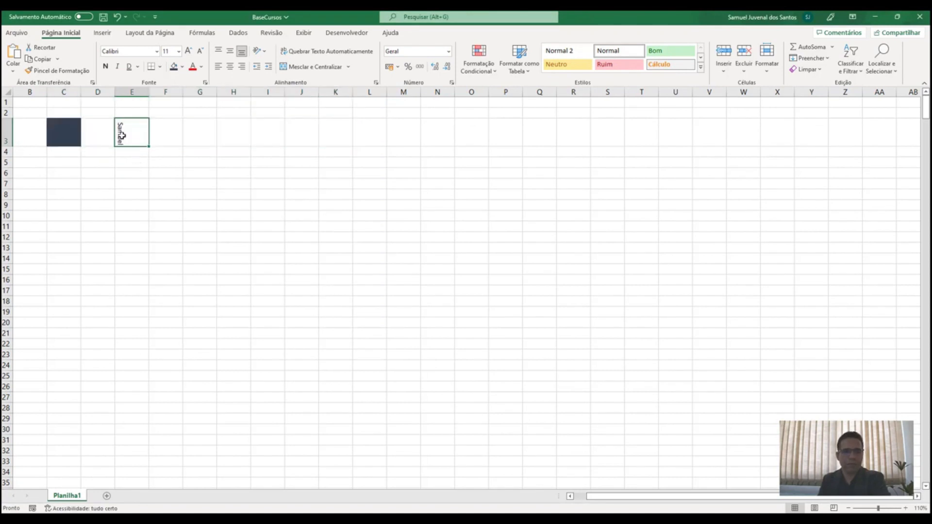
Undo, redo and undo the vertical orientation, then copy E3
key("ctrl+z")
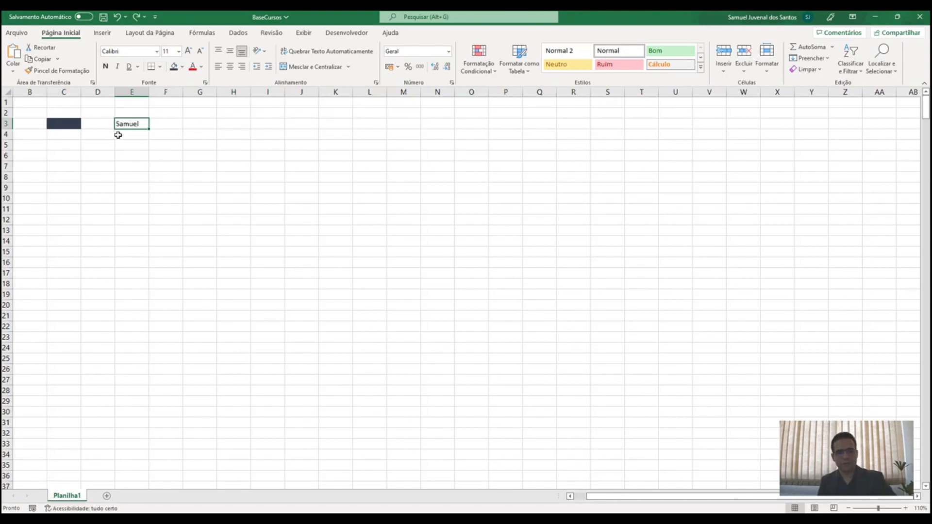
key("ctrl+y")
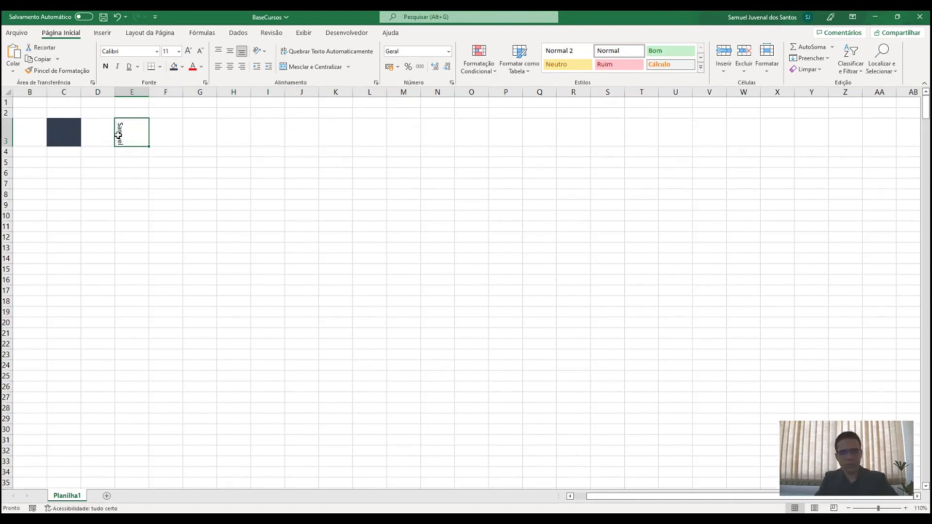
key("ctrl+z")
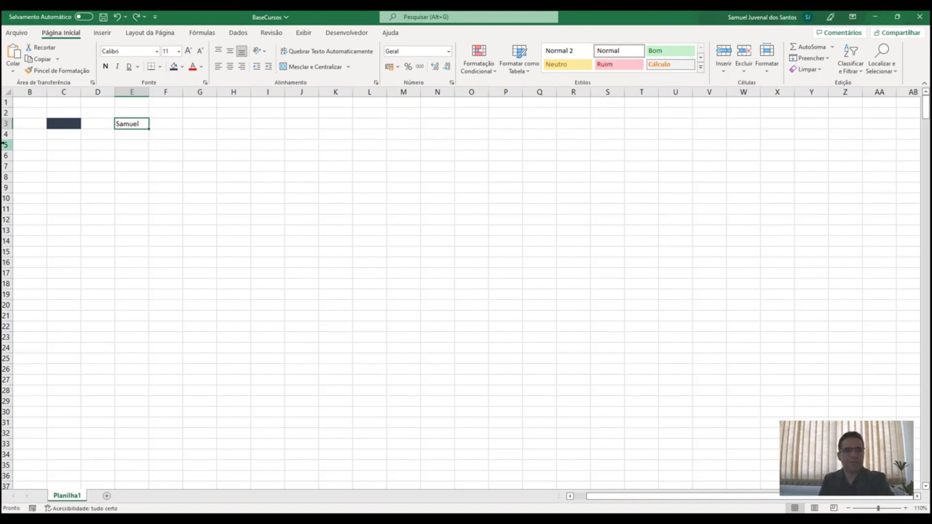
key("ctrl+c")
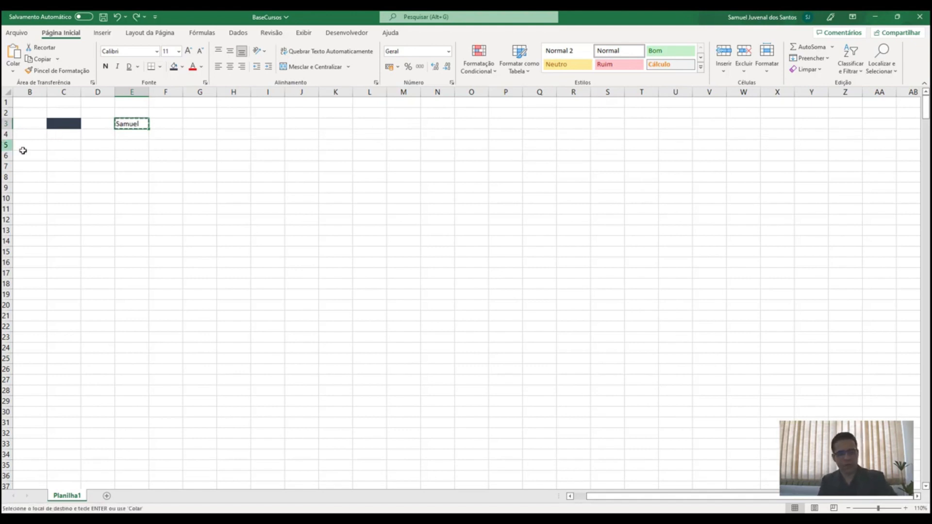
Paste the copied name from E3 into E5 and clear the copy marquee
left_click(129, 149)
key("ctrl+v")
left_click(127, 124)
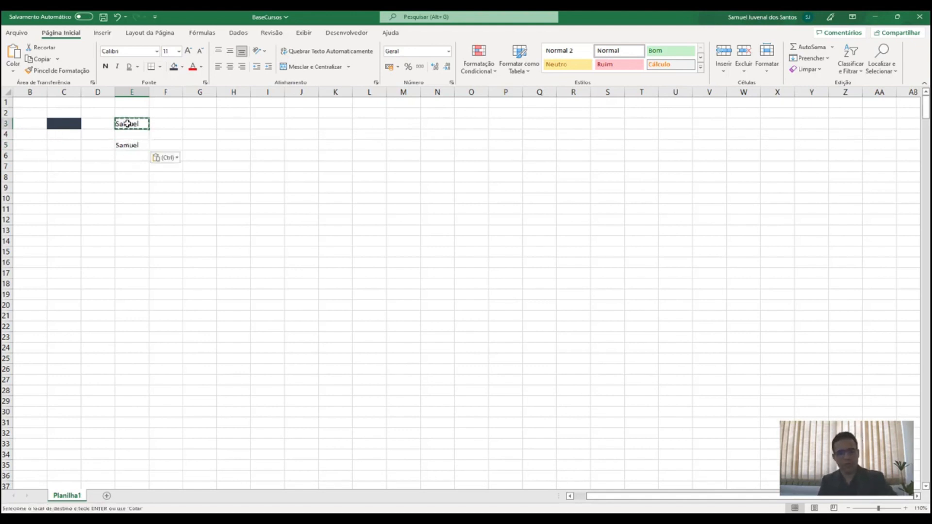
left_click(130, 146)
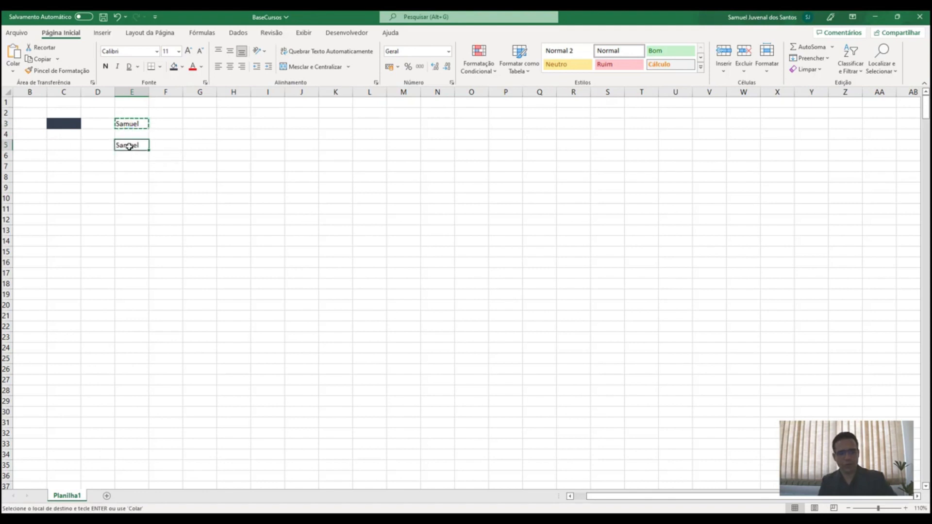
key("Escape")
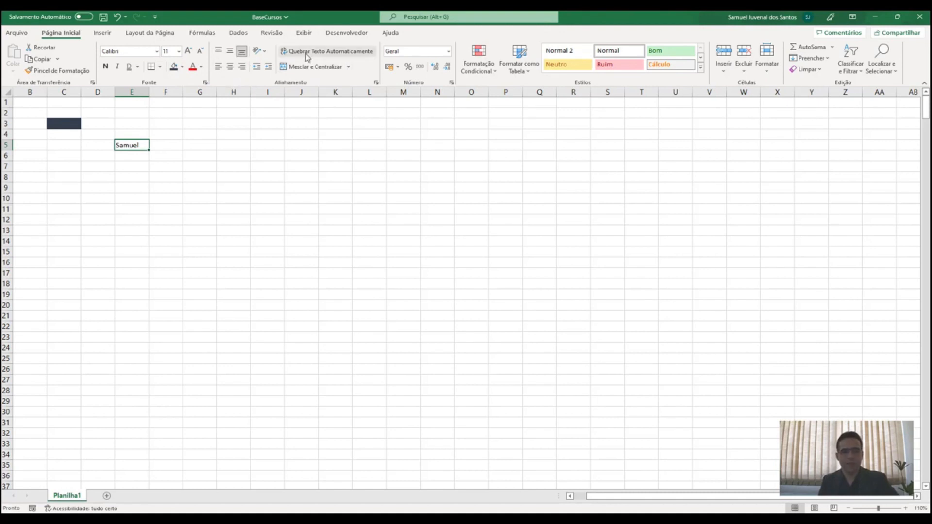
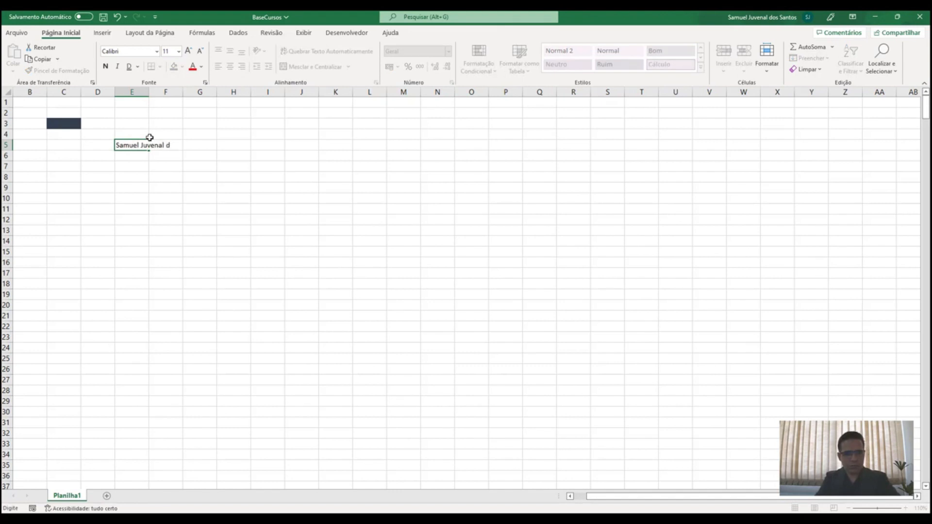
Type a full name into E5, widen column E, and toggle Wrap Text on and off
key("Return")
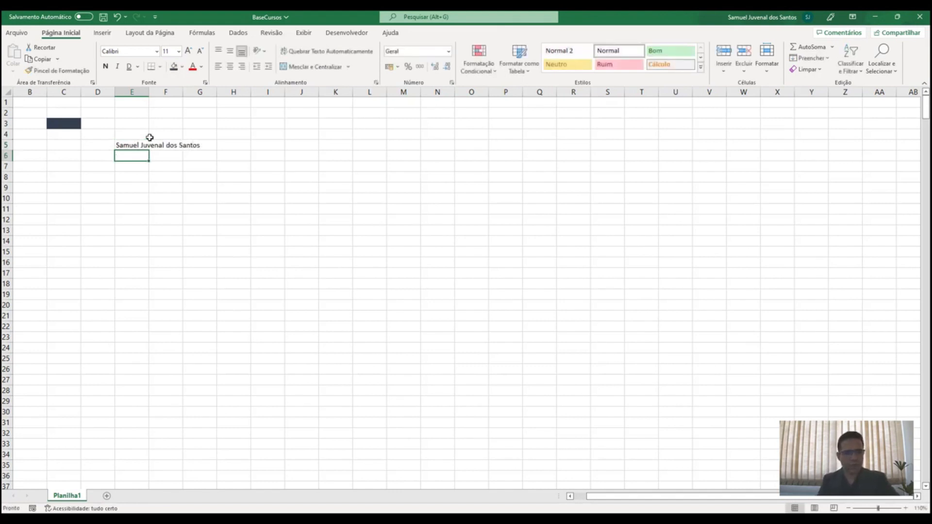
left_click(139, 146)
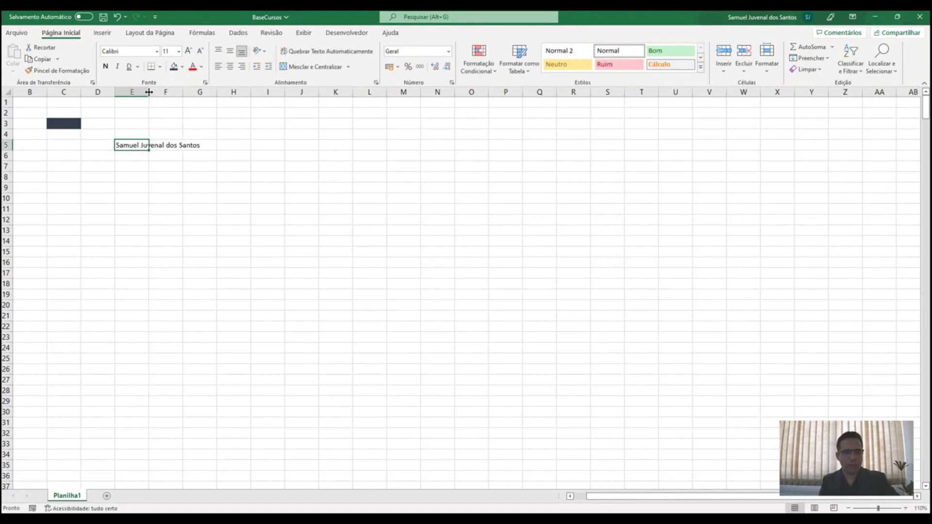
left_click_drag(149, 91, 159, 92)
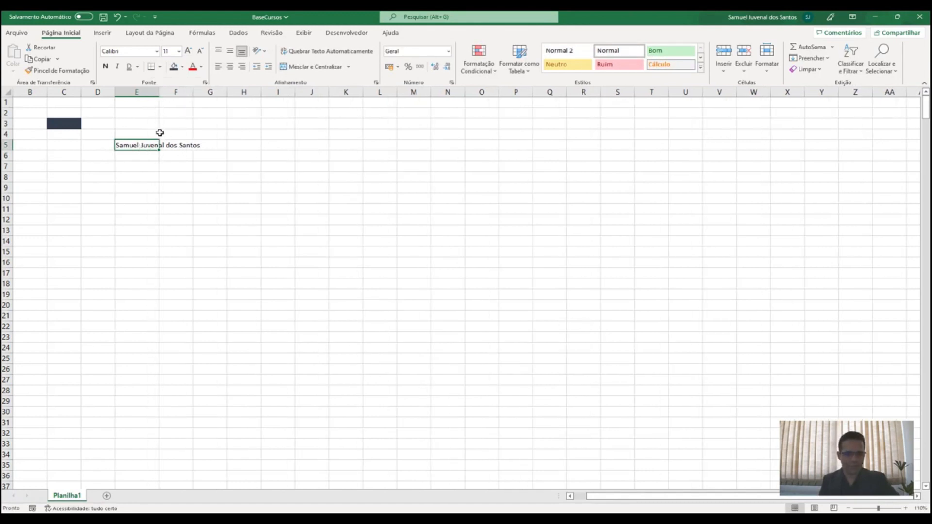
left_click(306, 51)
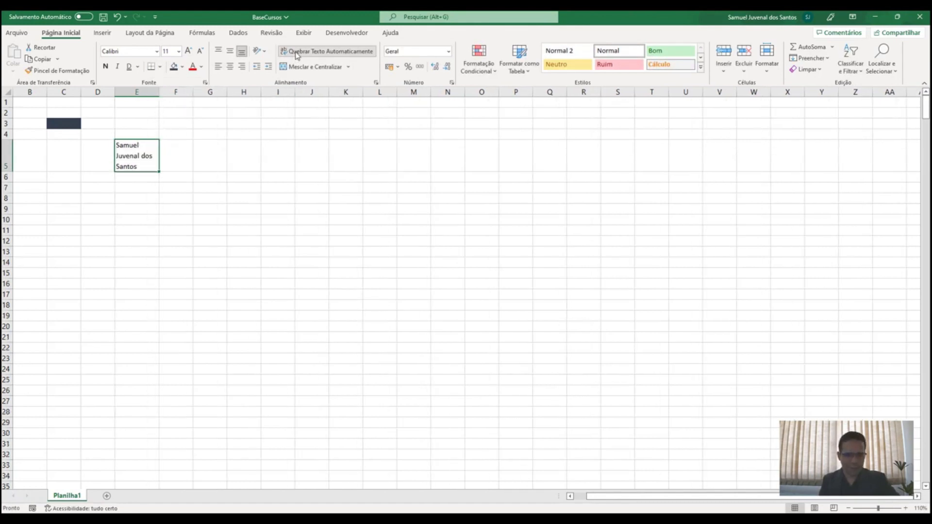
left_click_drag(160, 91, 156, 91)
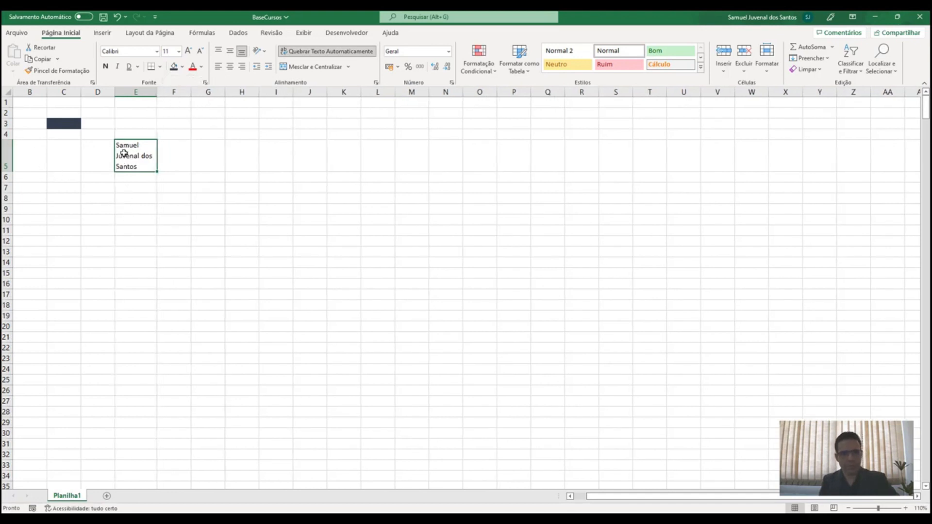
left_click(325, 52)
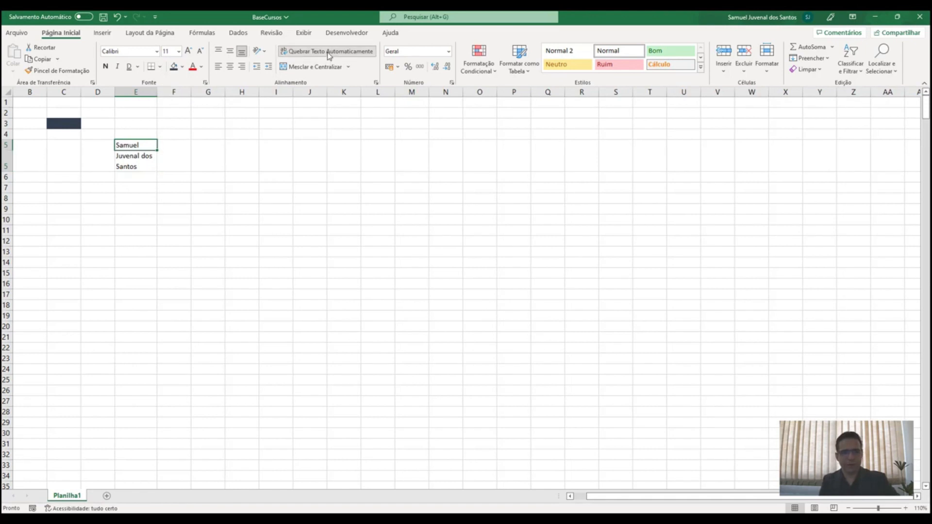
left_click(175, 166)
Merge and centre E5:G5 and give the merged cell a gold fill
left_click_drag(142, 147, 214, 144)
left_click(311, 66)
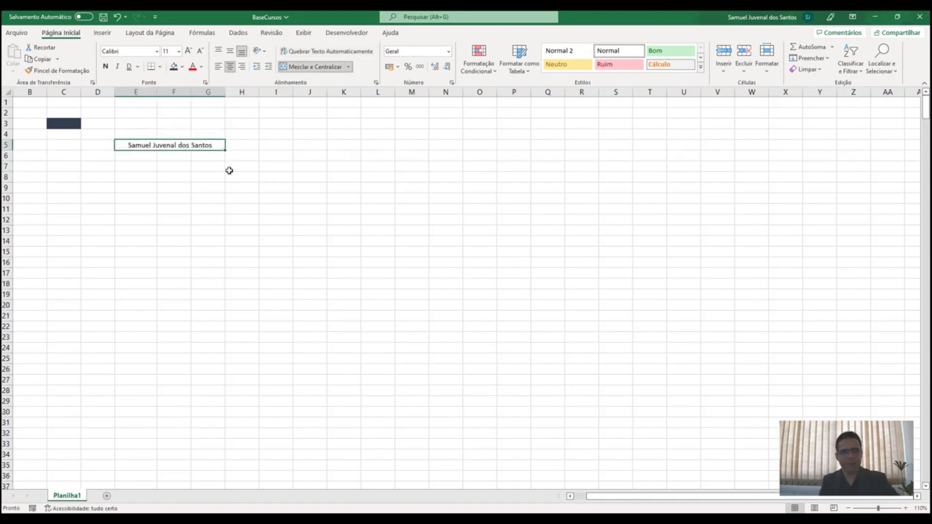
left_click(228, 176)
left_click(167, 151)
left_click(182, 66)
left_click(231, 120)
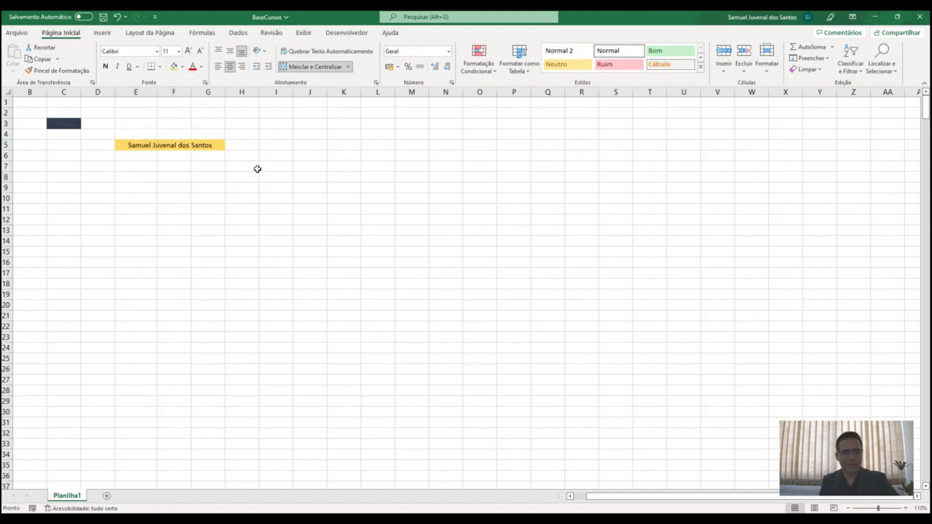
left_click(256, 153)
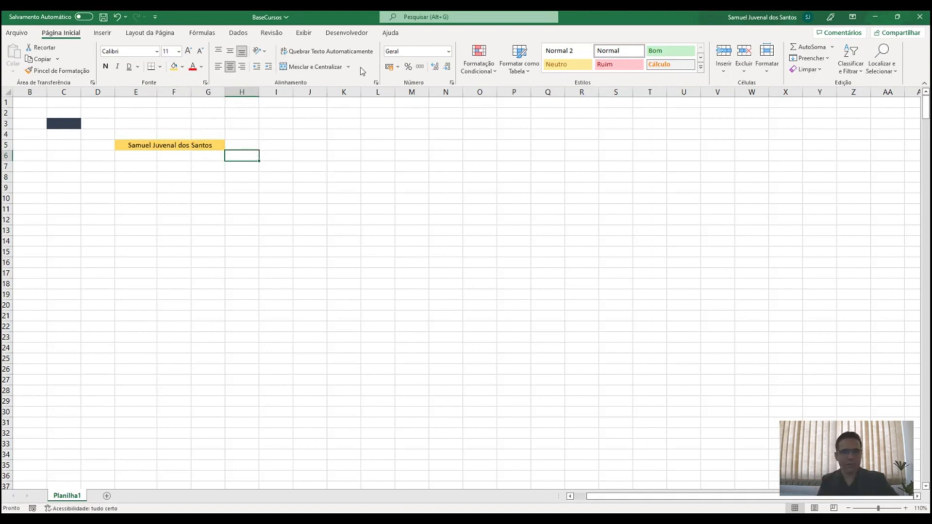
left_click(449, 51)
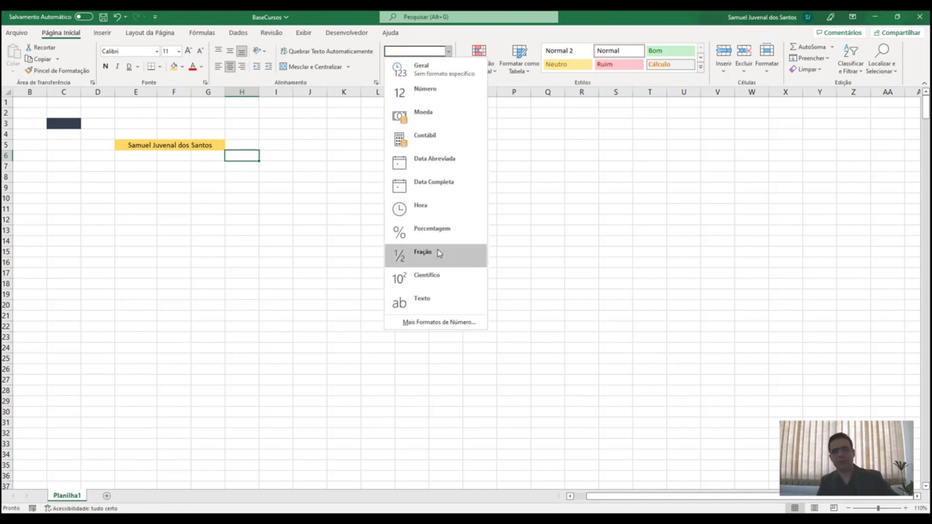
left_click(450, 54)
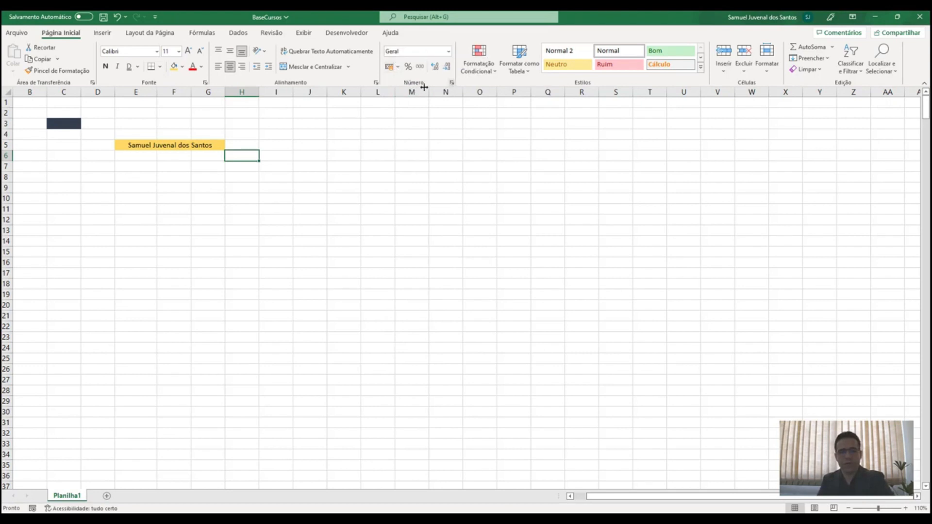
left_click(451, 83)
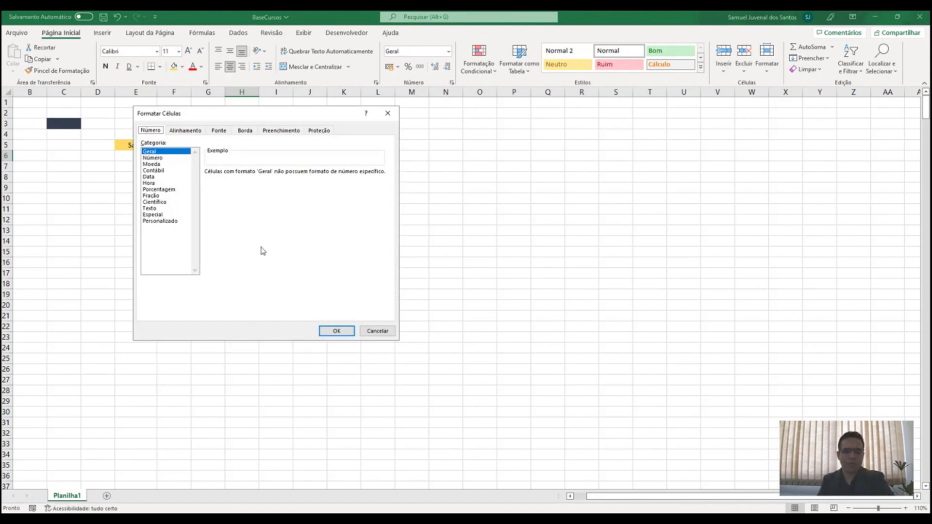
left_click(377, 332)
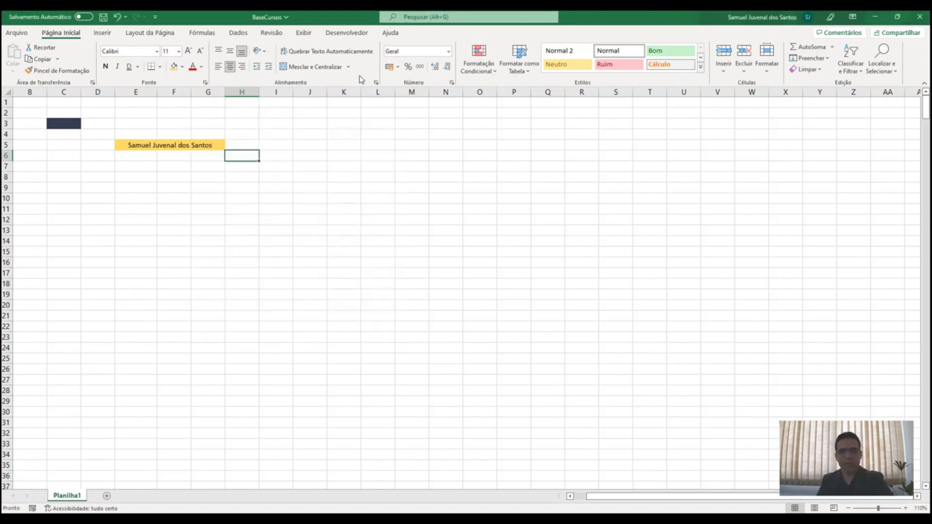
left_click(92, 83)
left_click(92, 83)
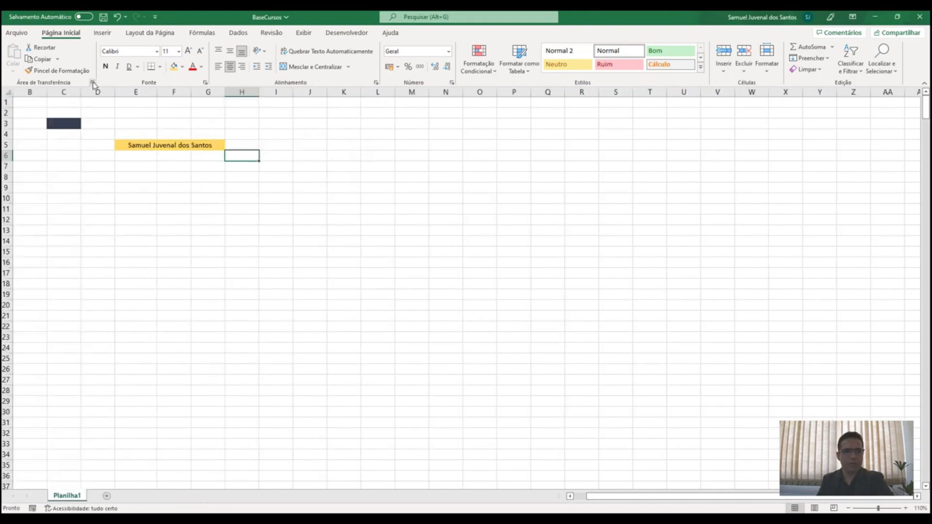
left_click(206, 83)
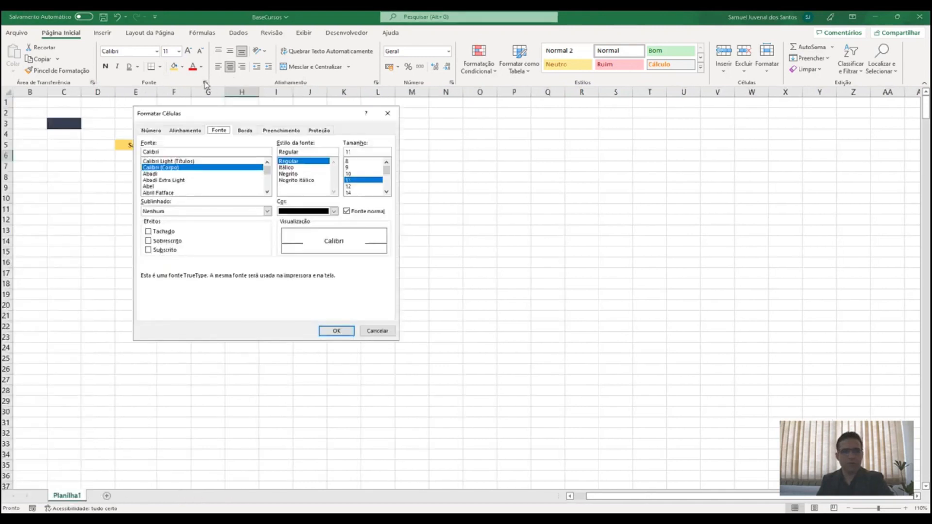
left_click(387, 113)
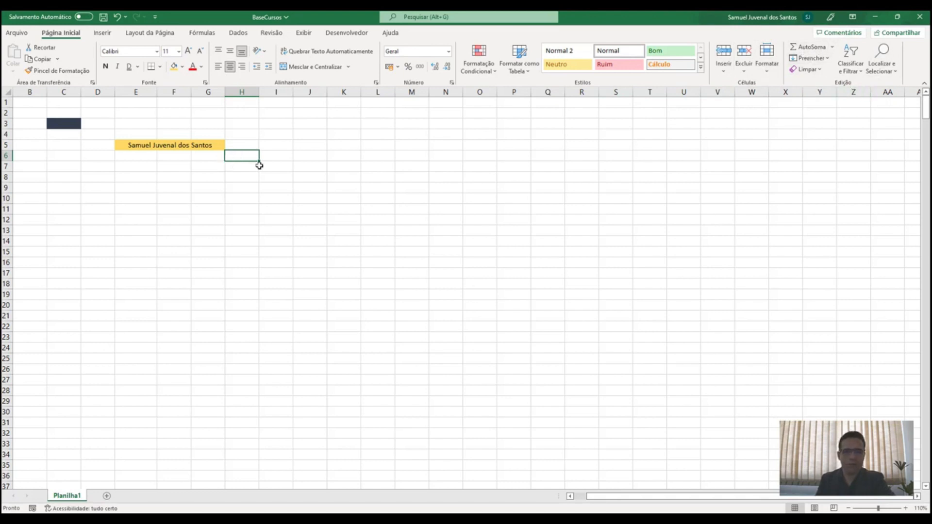
type("1")
key("Return")
type("1")
key("Return")
type("1")
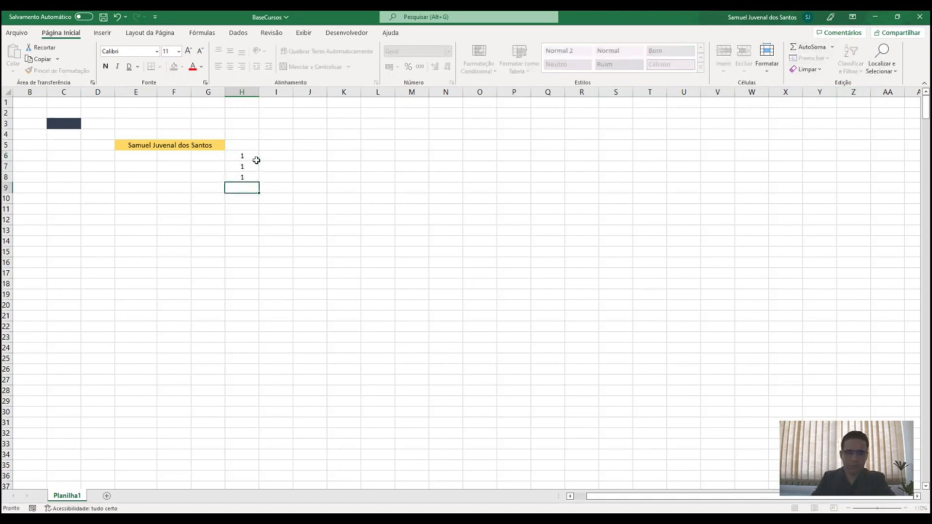
key("Return")
left_click_drag(256, 160, 243, 179)
left_click(243, 188)
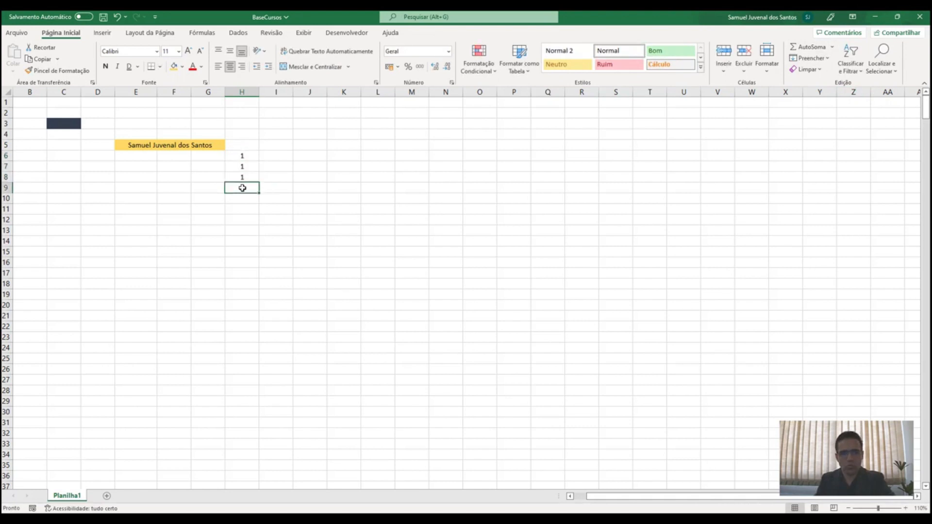
left_click(819, 49)
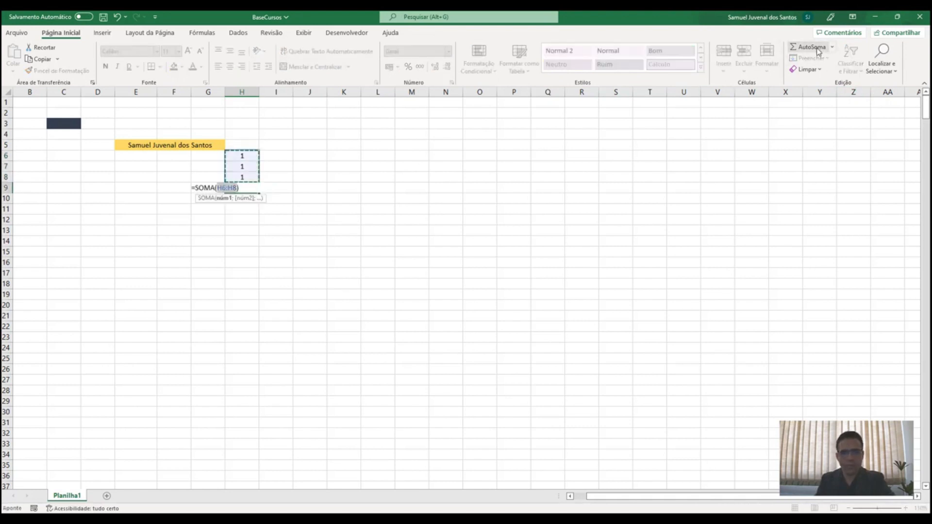
key("Return")
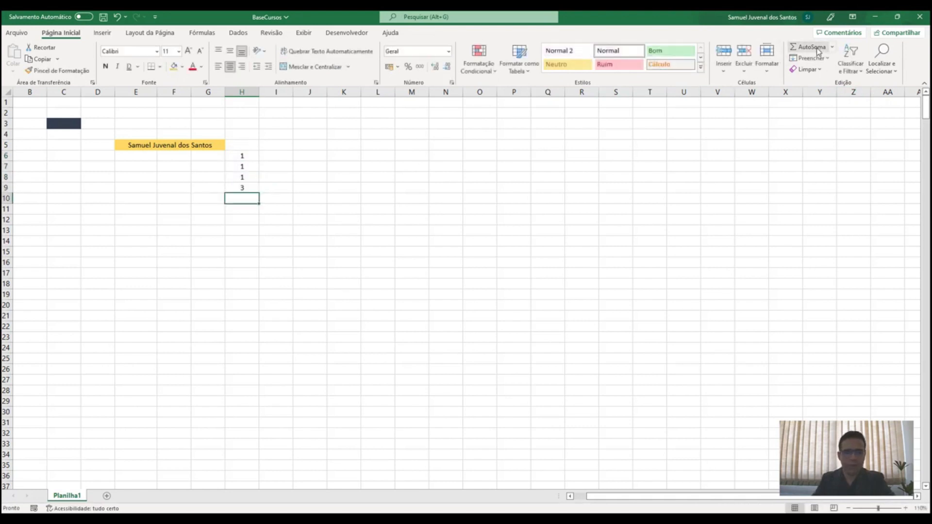
left_click(243, 187)
left_click(833, 49)
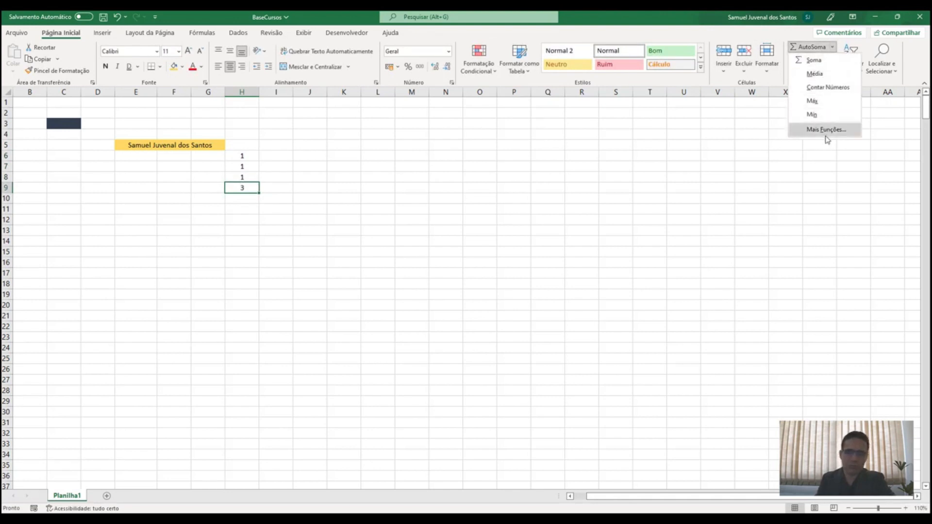
left_click(275, 201)
left_click(242, 203)
left_click(243, 188)
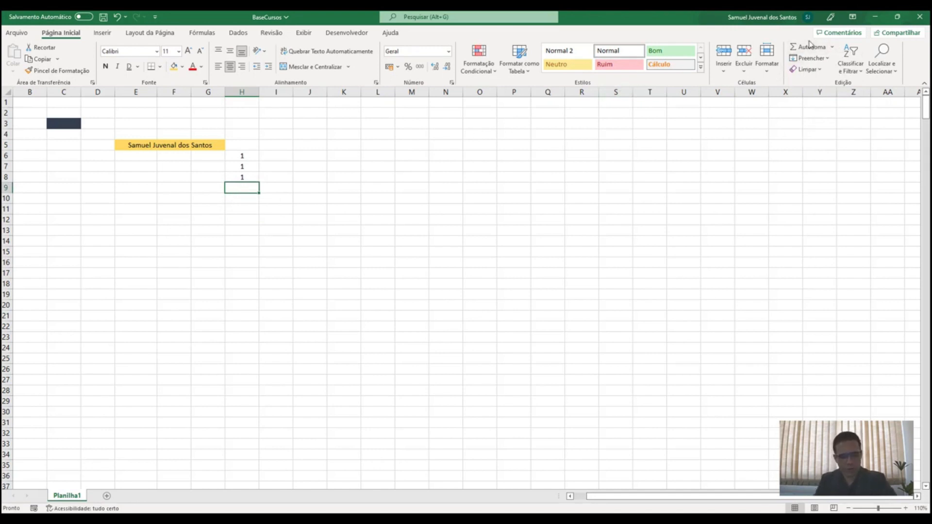
left_click(810, 47)
key("Return")
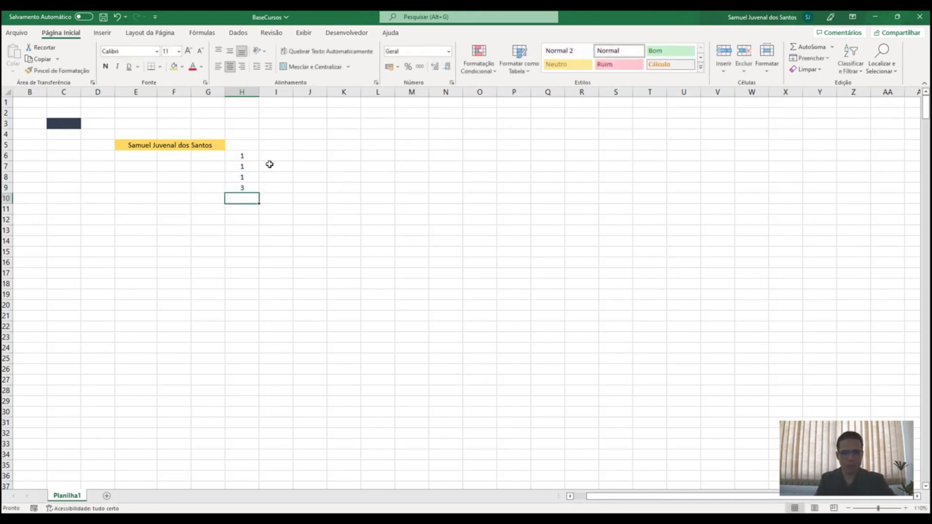
left_click_drag(251, 182, 255, 144)
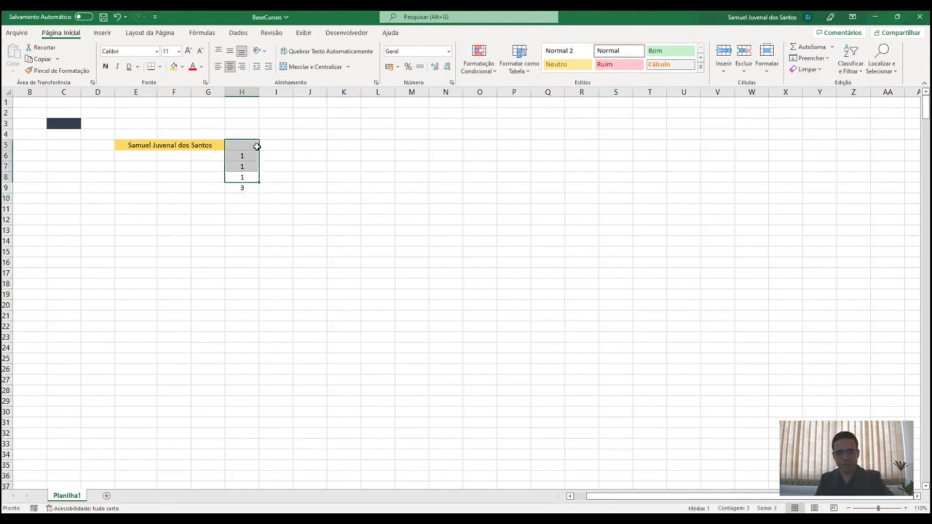
key("Delete")
left_click(248, 195)
left_click(248, 189)
key("Delete")
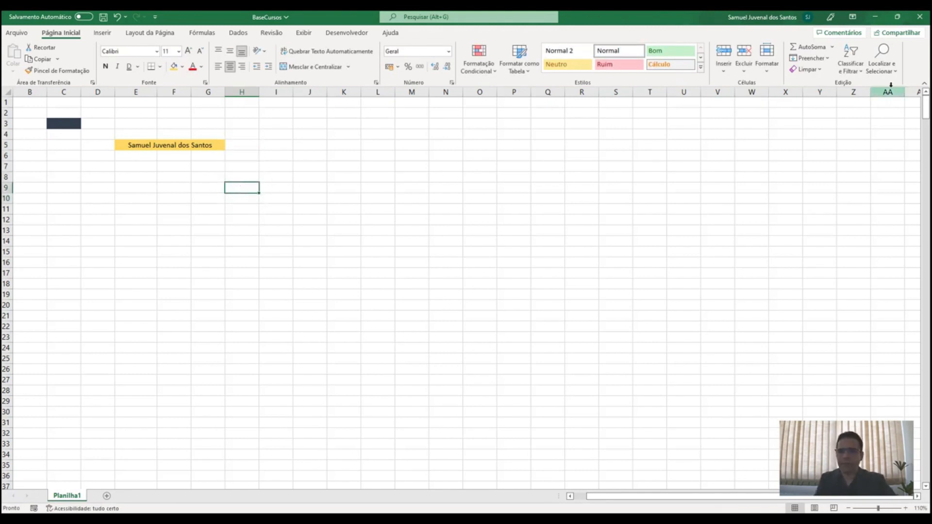
Enter three first names in H9:H11 and sort them A to Z
type("SAmuel")
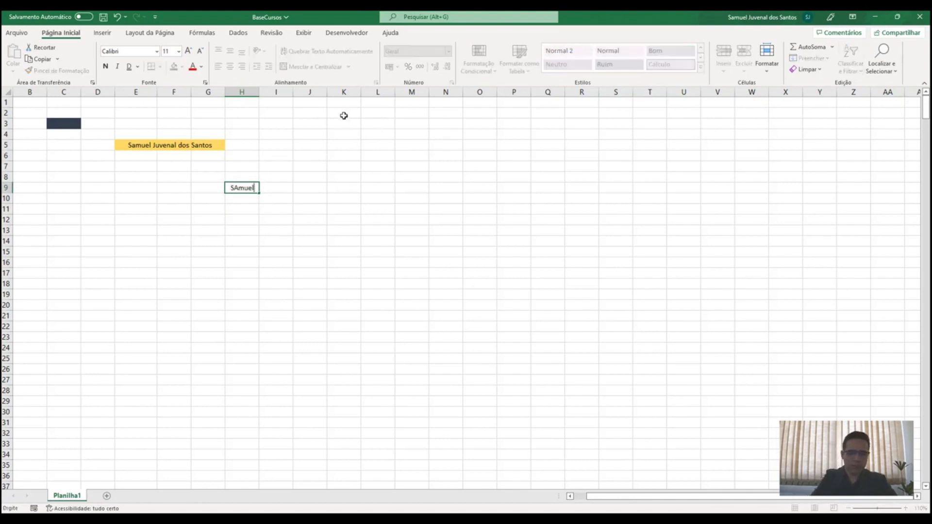
key("Return")
type("Pe")
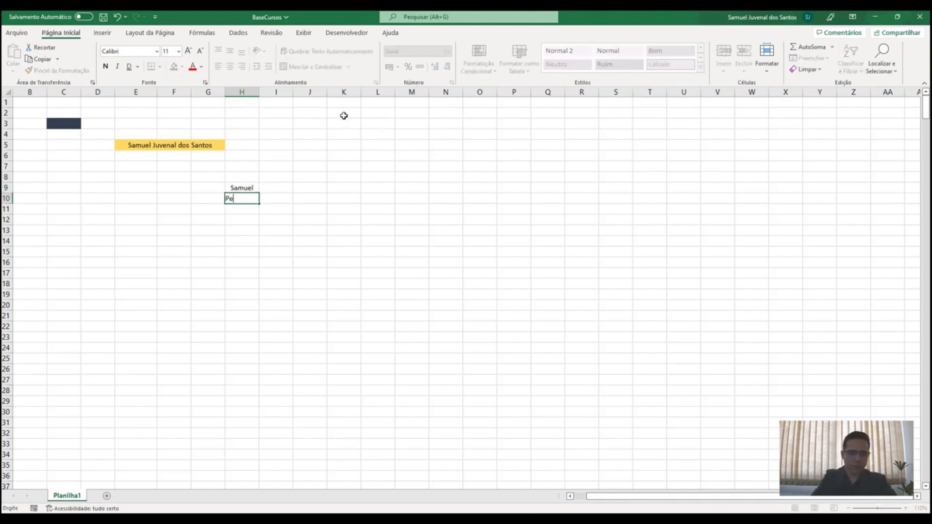
type("dro")
key("Return")
type("João")
key("Return")
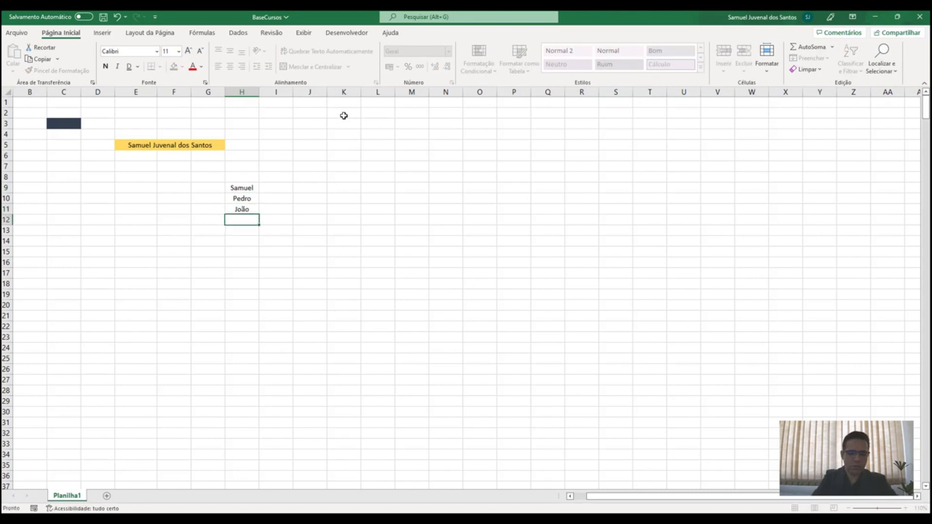
left_click_drag(252, 189, 251, 211)
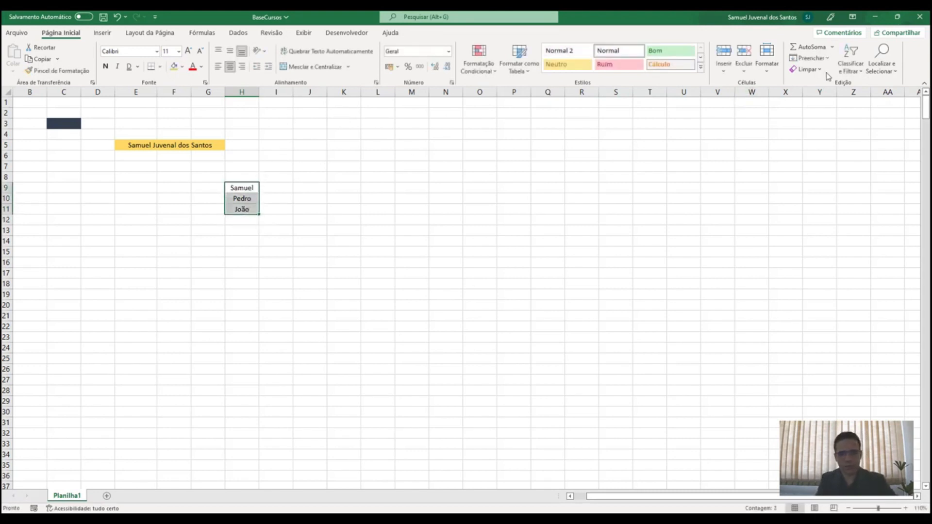
left_click(851, 67)
left_click(858, 86)
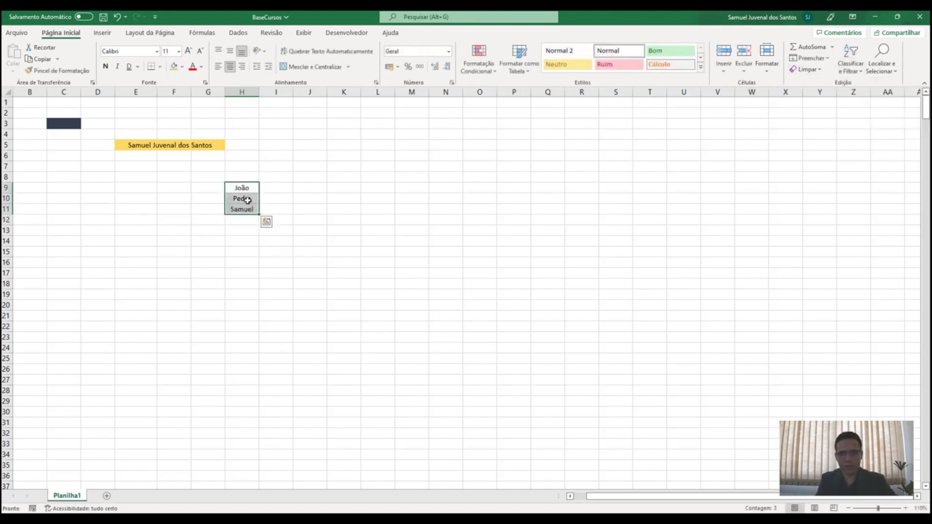
left_click_drag(243, 187, 243, 209)
Convert H9:H11 into a table from the Inserir tab, then undo the table
left_click(102, 32)
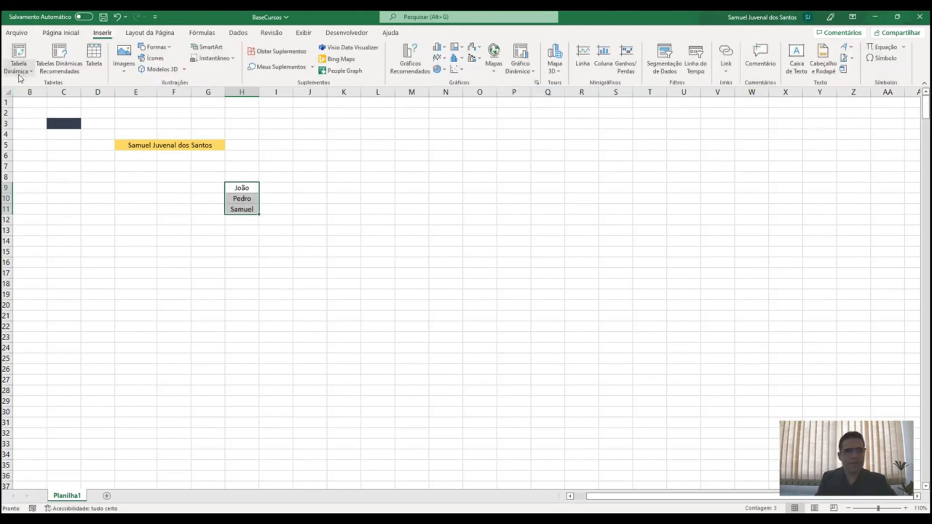
left_click_drag(250, 126, 372, 212)
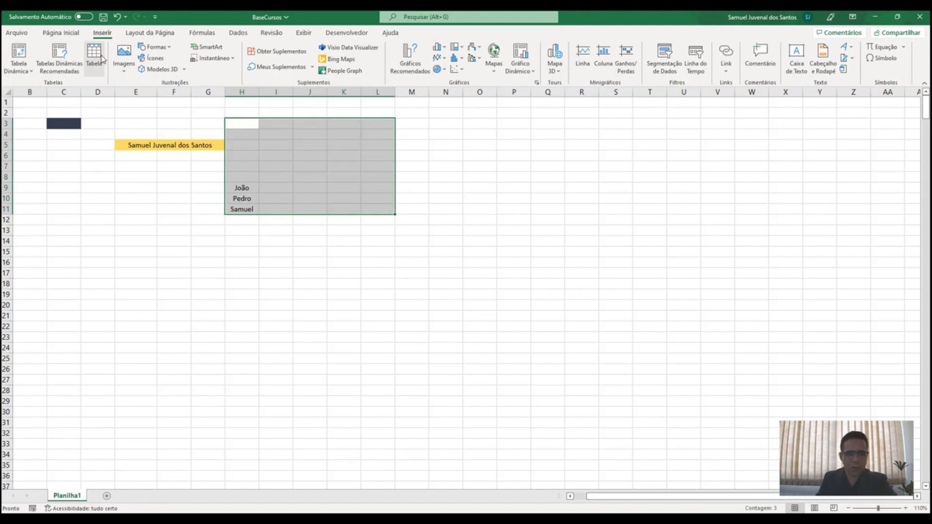
left_click_drag(242, 189, 247, 206)
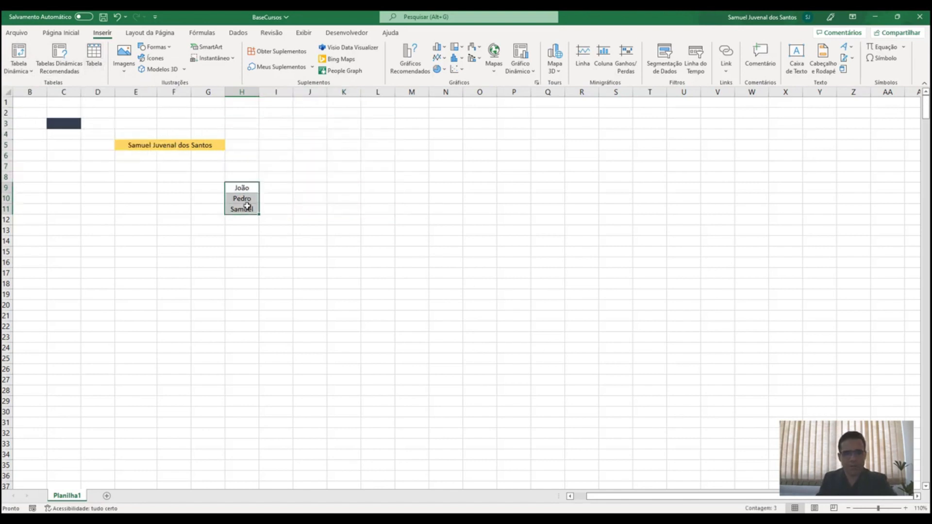
left_click(94, 56)
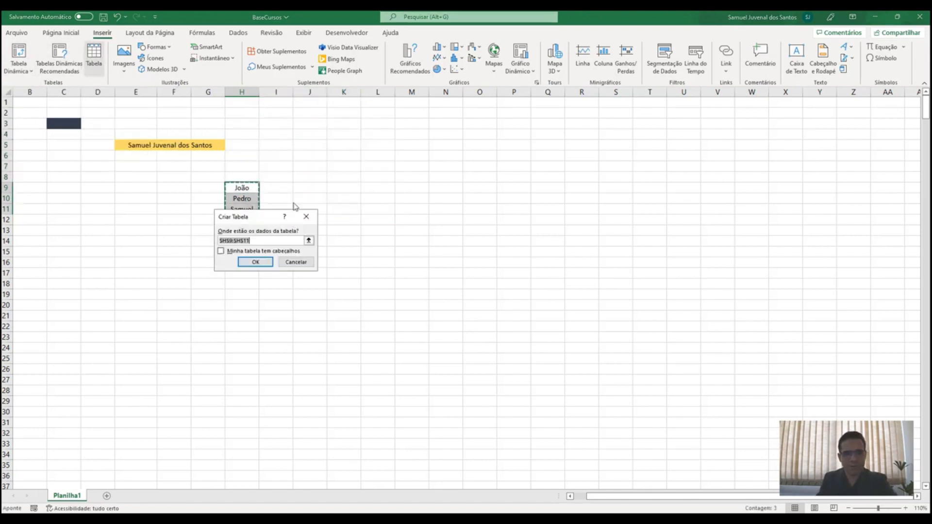
left_click(256, 262)
left_click(346, 220)
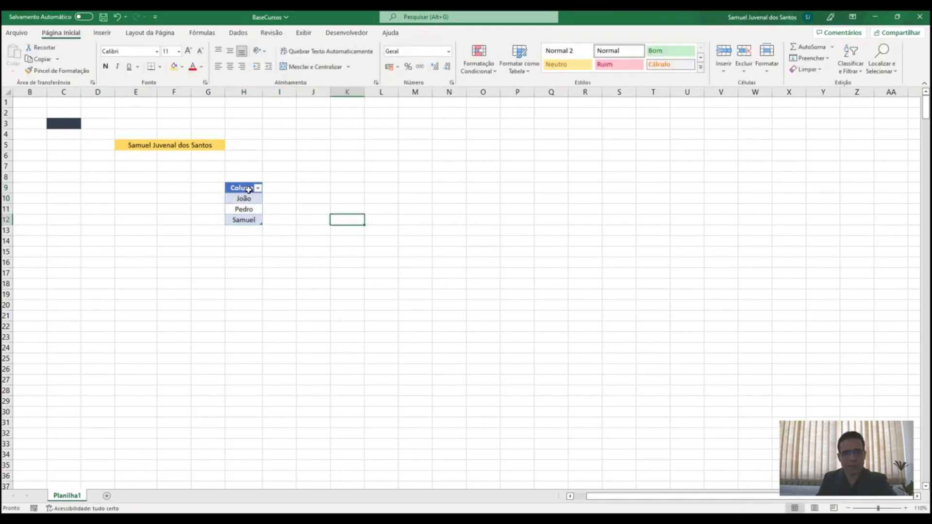
left_click_drag(248, 189, 252, 219)
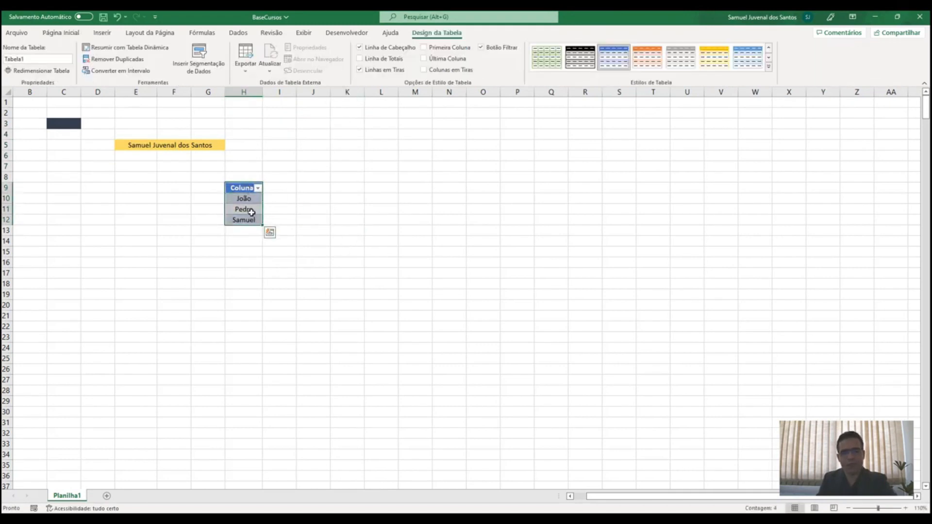
key("ctrl+z")
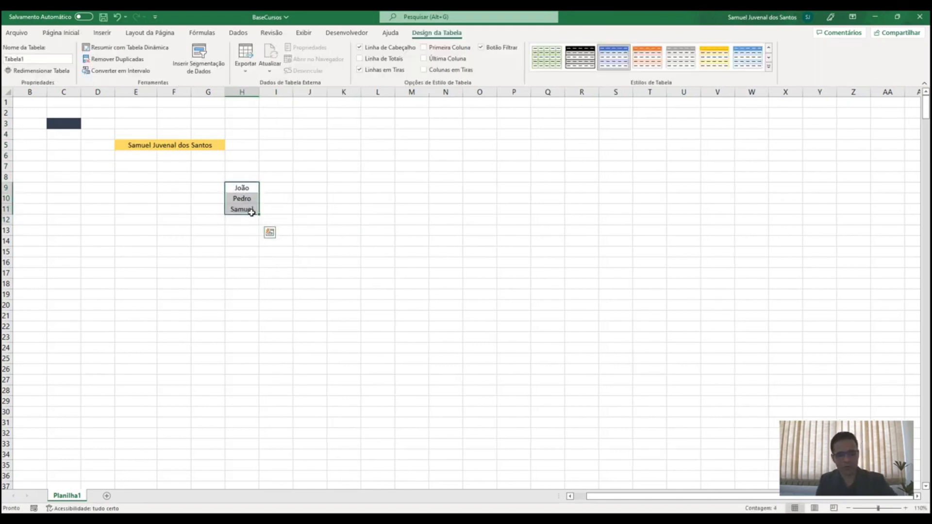
left_click(101, 33)
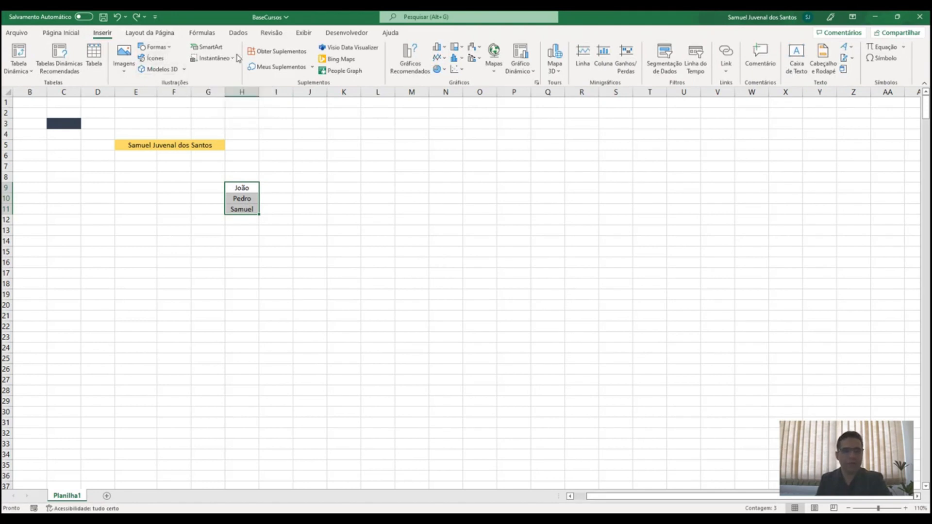
left_click(125, 68)
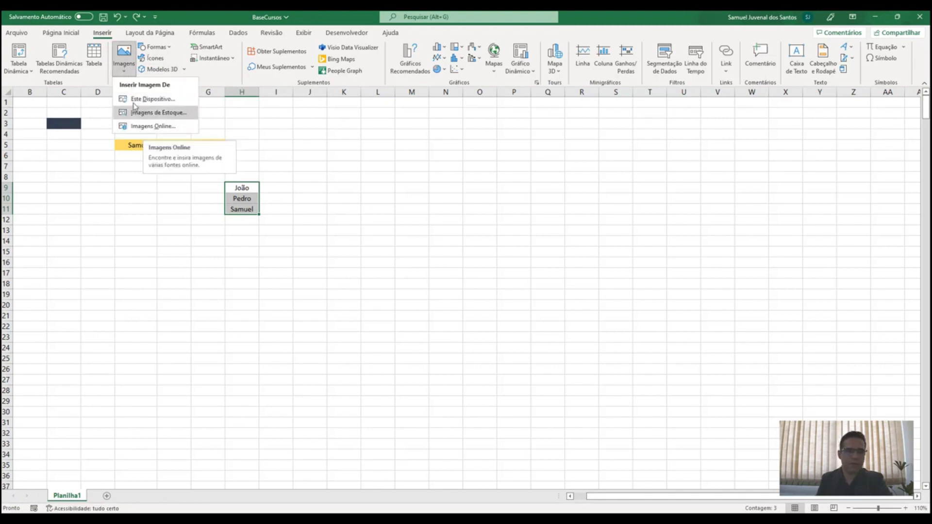
left_click(156, 47)
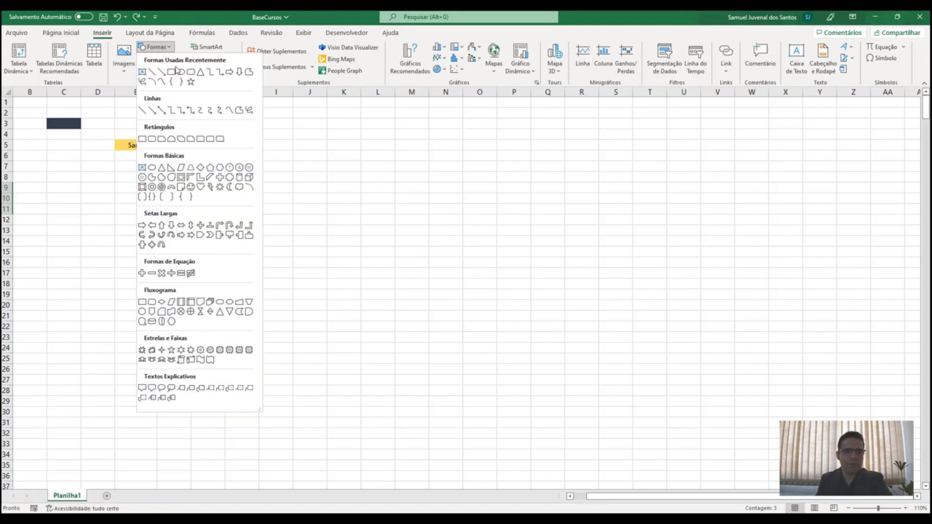
left_click(176, 71)
left_click_drag(253, 138, 351, 177)
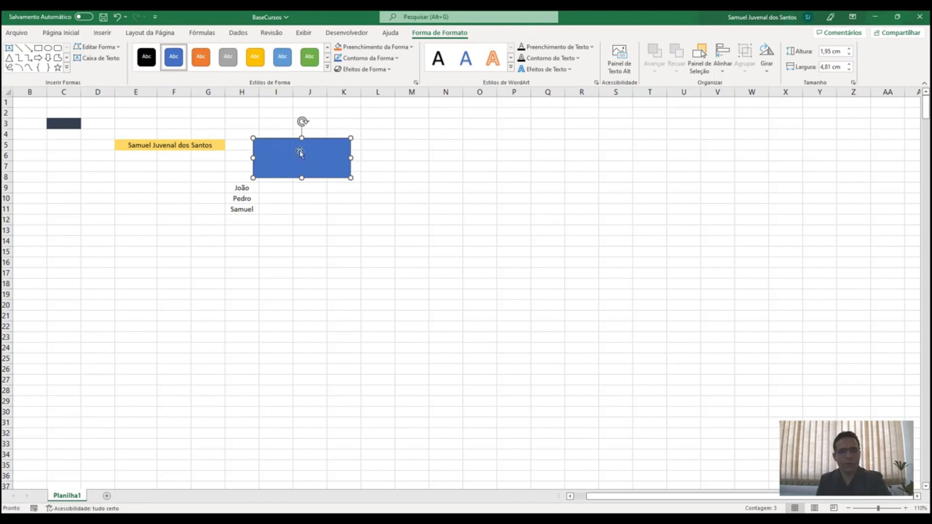
key("Delete")
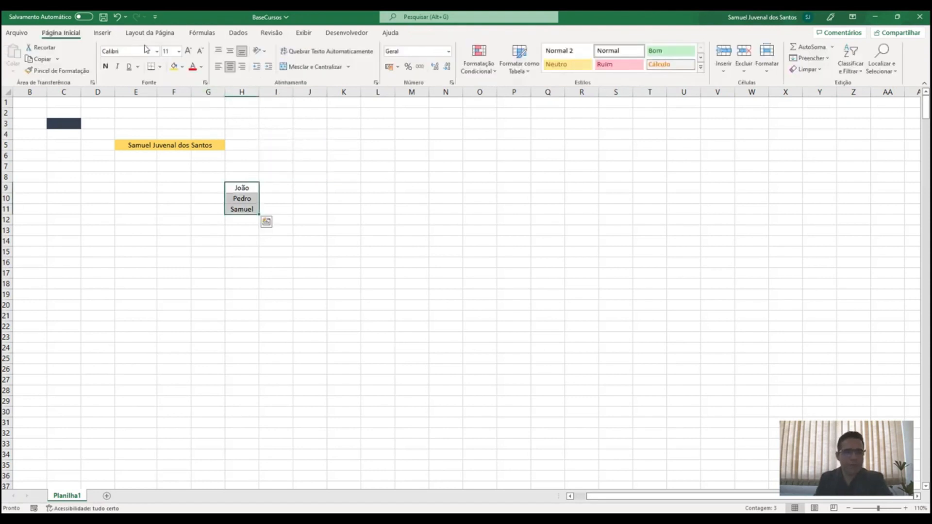
Browse Gráficos Recomendados' full chart list and cancel, then open and close Mapa 3D
left_click(111, 34)
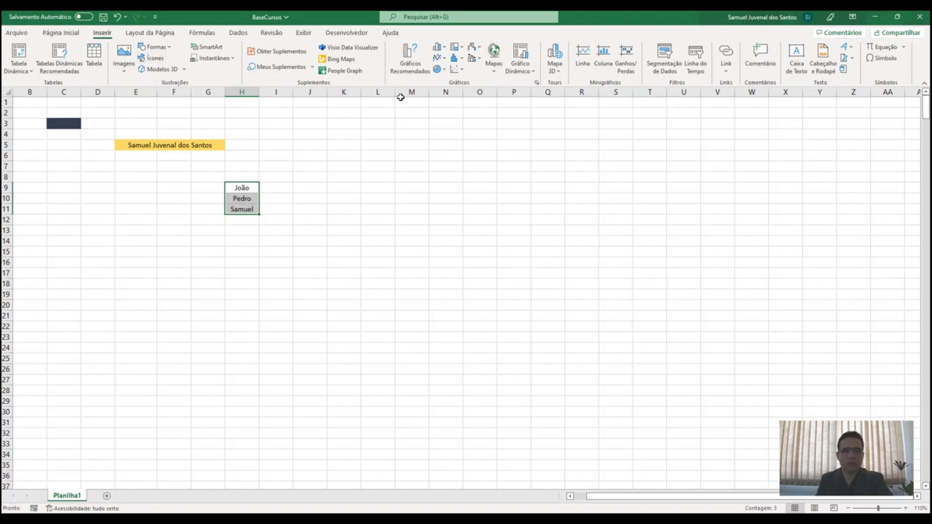
left_click(415, 70)
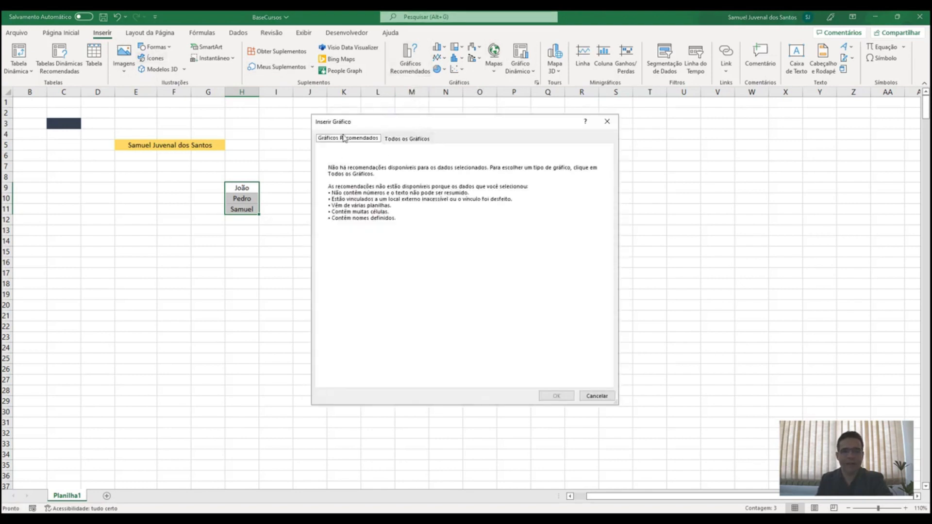
left_click(400, 139)
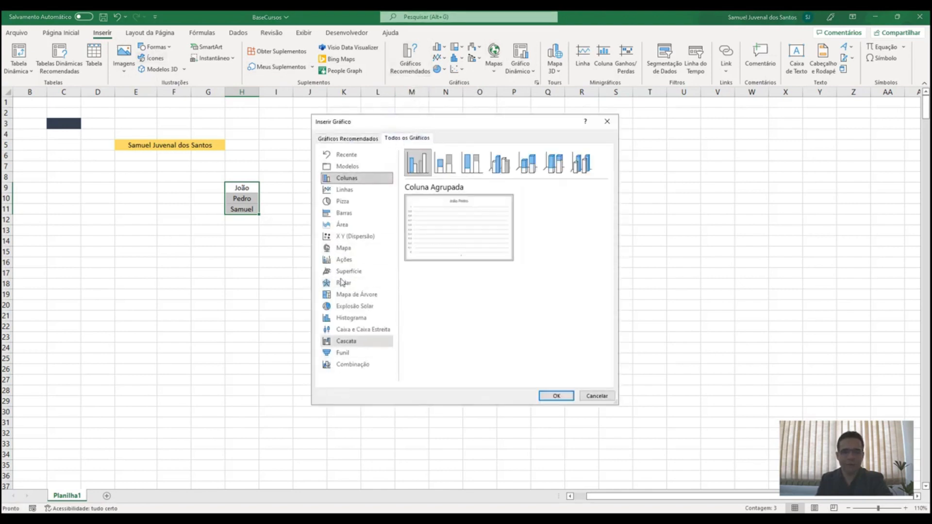
left_click(597, 396)
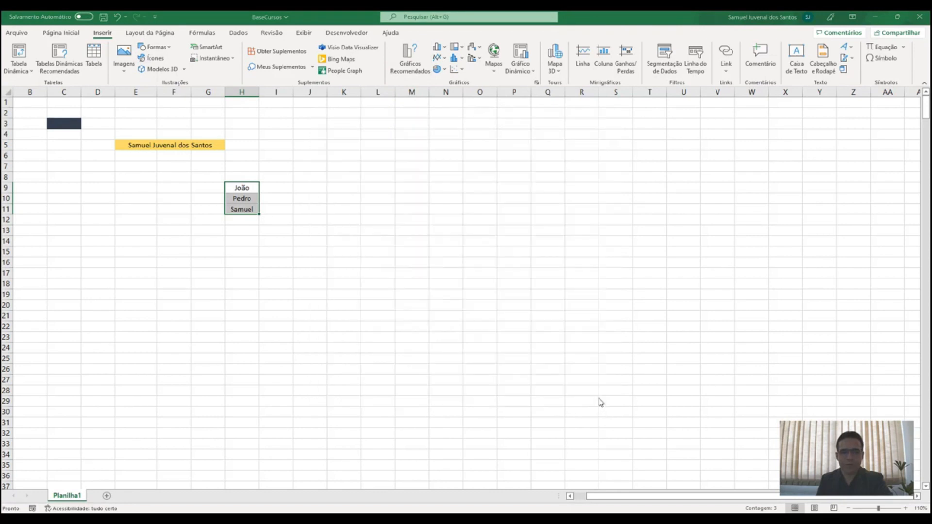
left_click(555, 67)
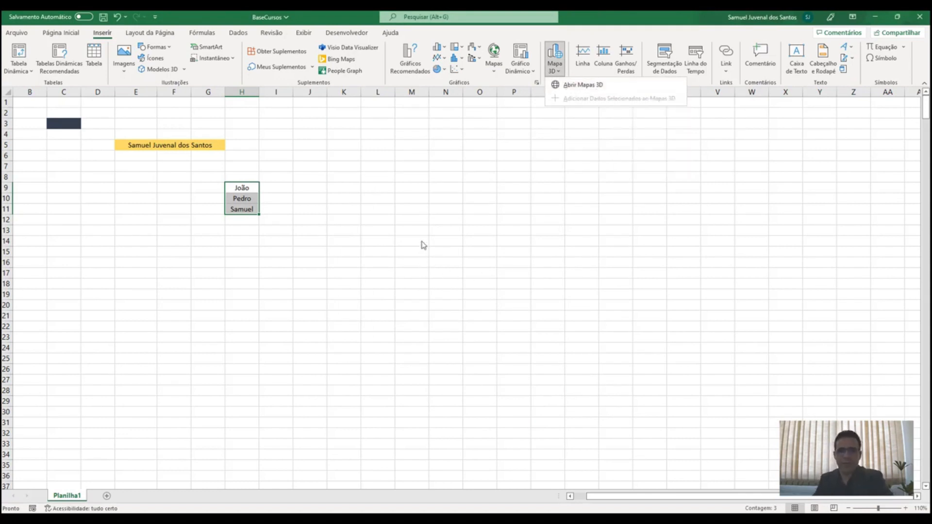
left_click(520, 280)
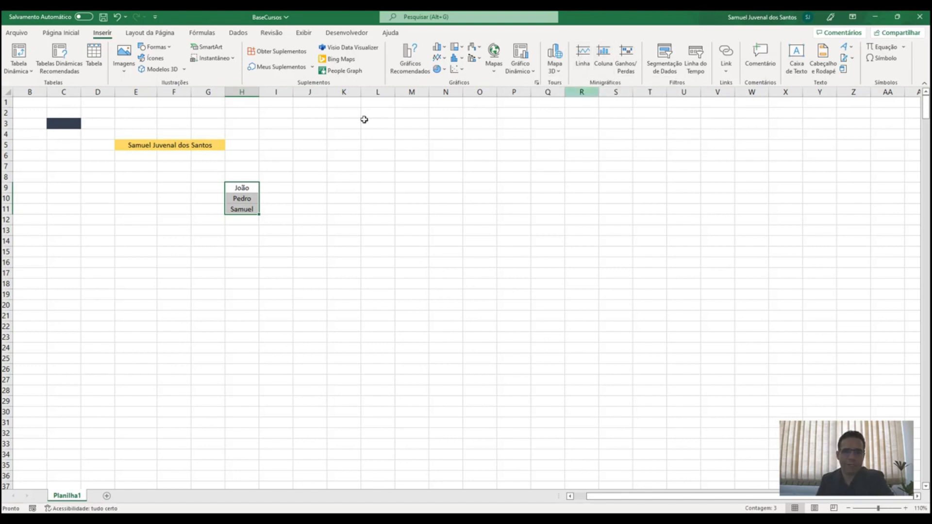
Enter 123, 12 and 1 into cells J6, J7 and J8
mouse_move(266, 156)
left_mouse_down()
mouse_move(271, 173)
mouse_move(266, 150)
left_mouse_up()
left_click(301, 155)
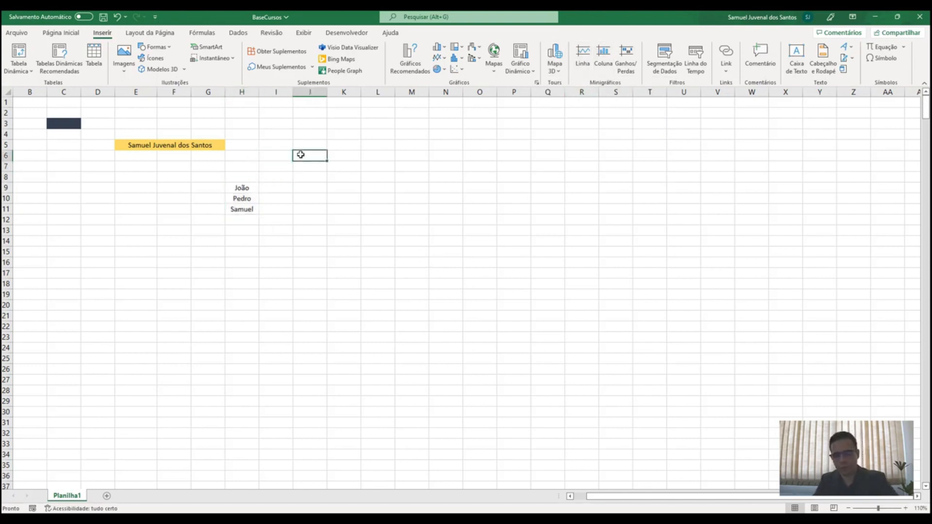
type("123")
key("Return")
type("12")
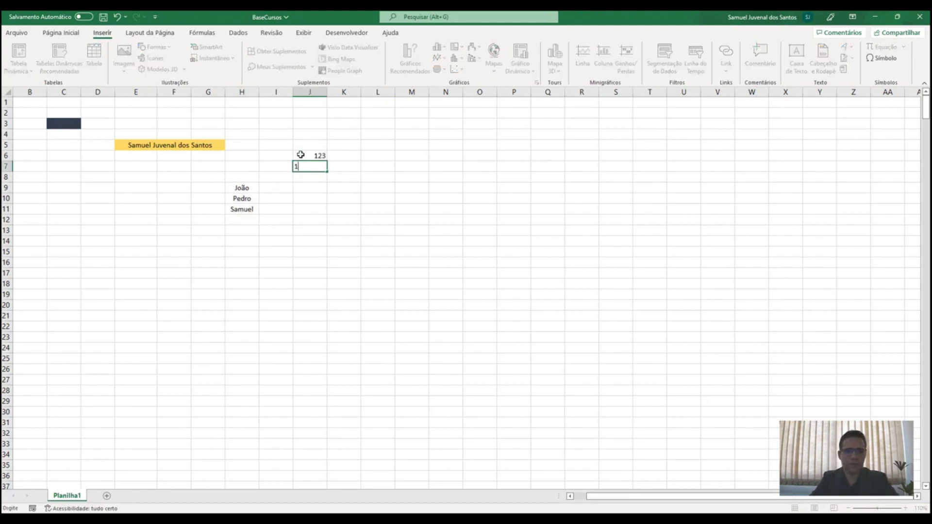
key("Return")
type("1")
key("Return")
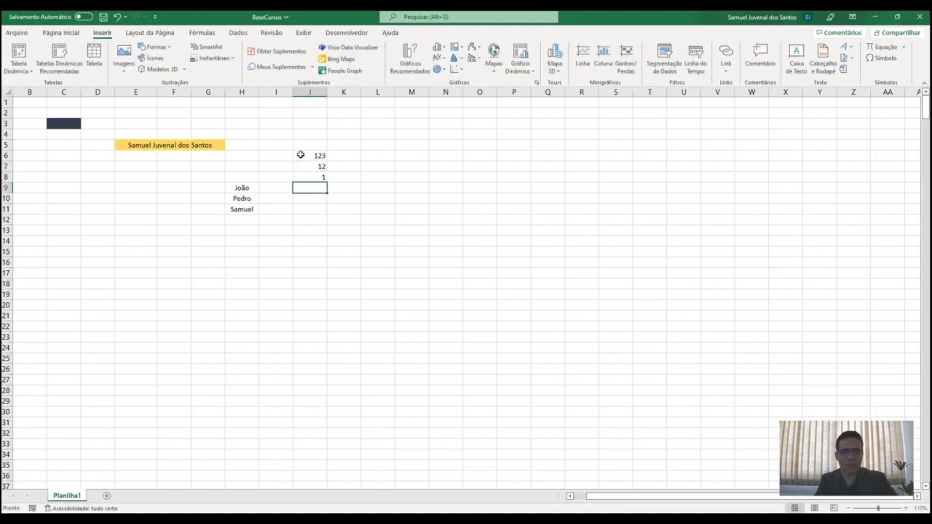
Create line sparklines from J6:J8 with location range J6:J8
left_click_drag(301, 155, 301, 179)
left_click(583, 56)
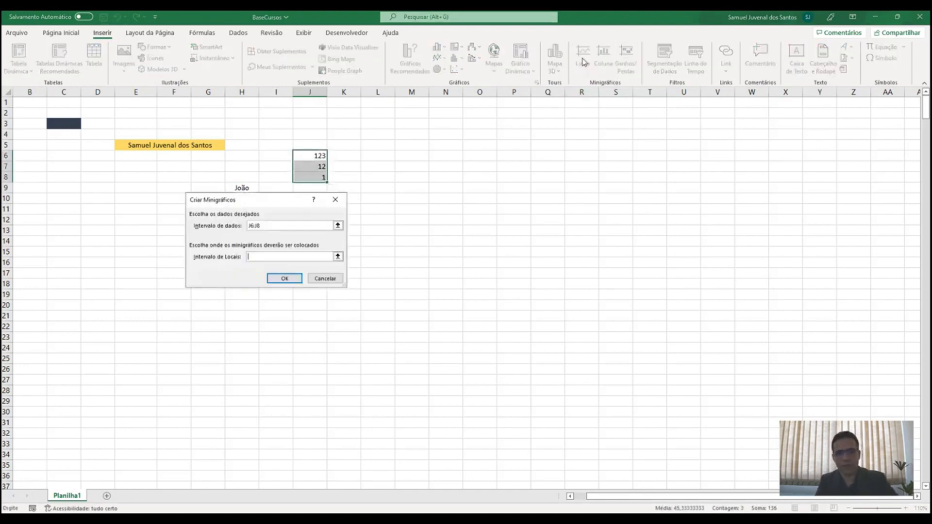
left_click(285, 279)
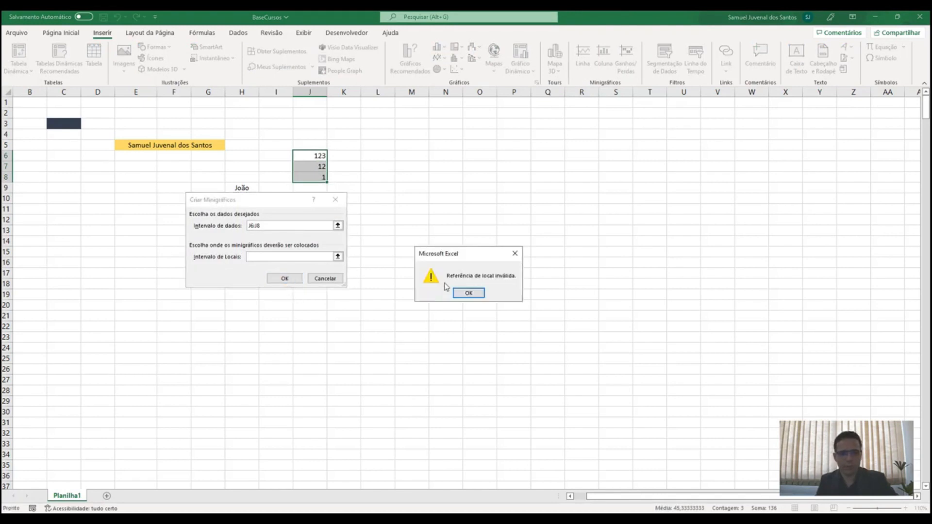
left_click(465, 293)
left_click(338, 257)
left_click_drag(311, 155, 318, 176)
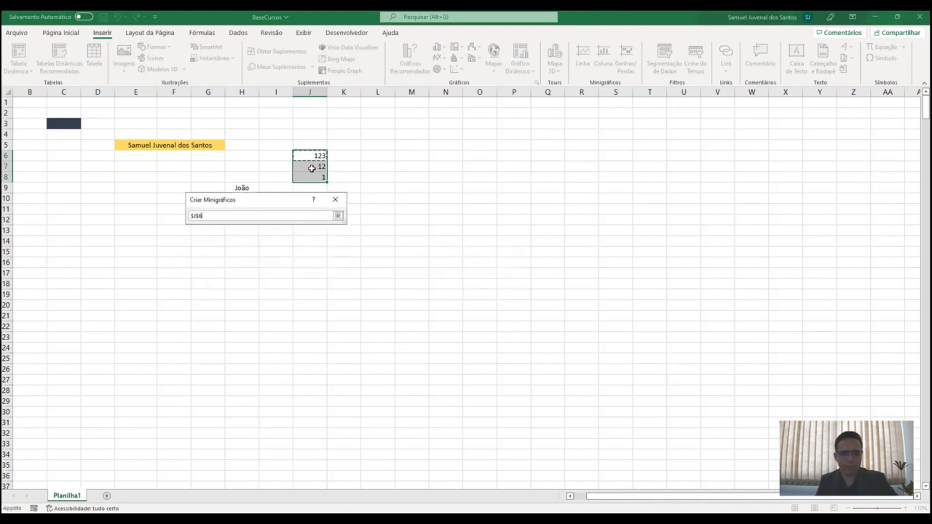
left_click(337, 214)
left_click(285, 278)
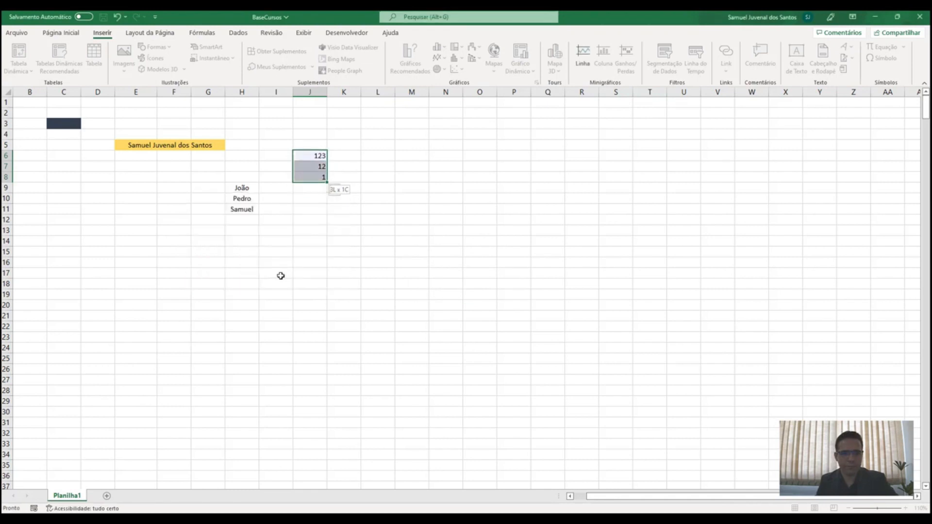
Try blue and black-red sparkline styles with Ponto Baixo, then undo the sparklines
left_click(379, 198)
left_click_drag(306, 155, 311, 178)
left_click(415, 60)
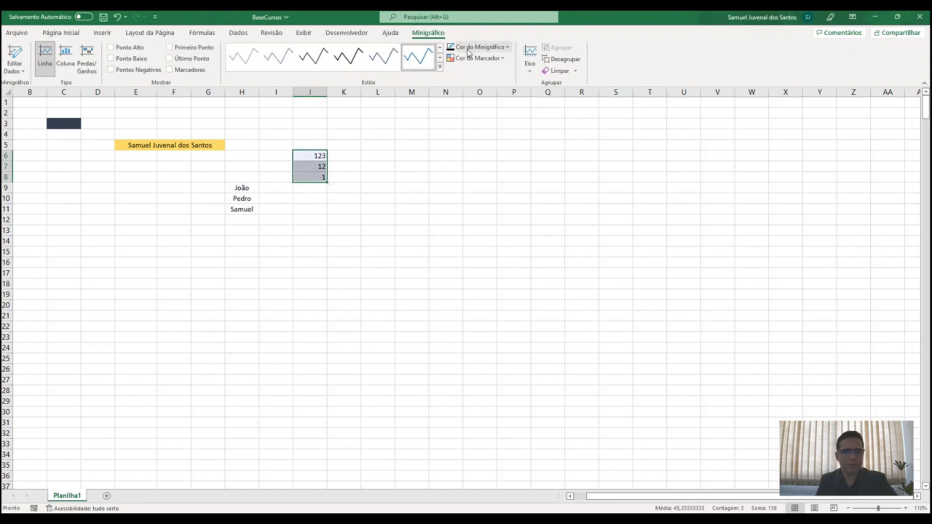
left_click(111, 59)
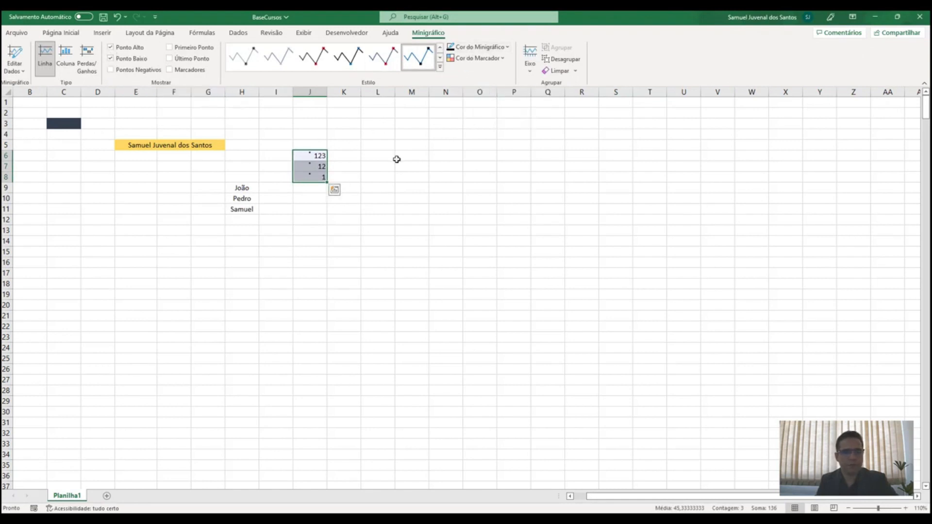
left_click(314, 57)
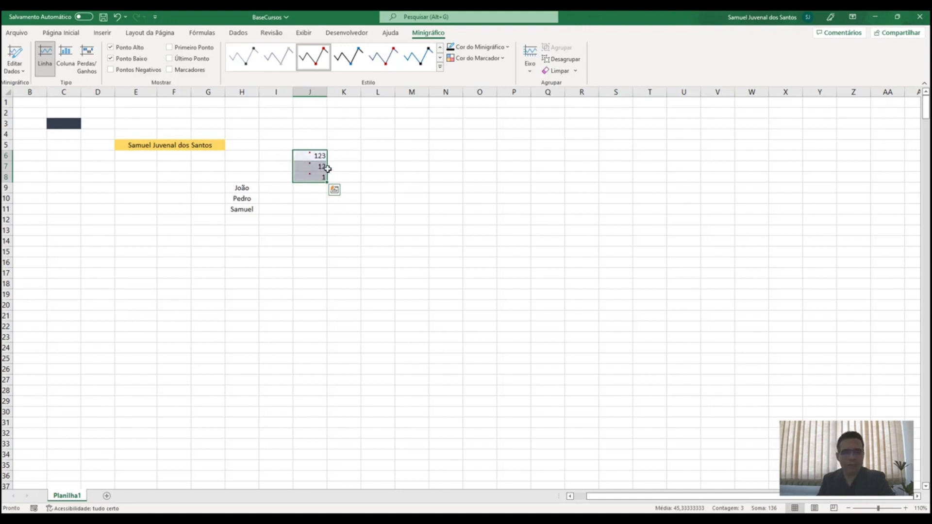
left_click_drag(344, 166, 301, 177)
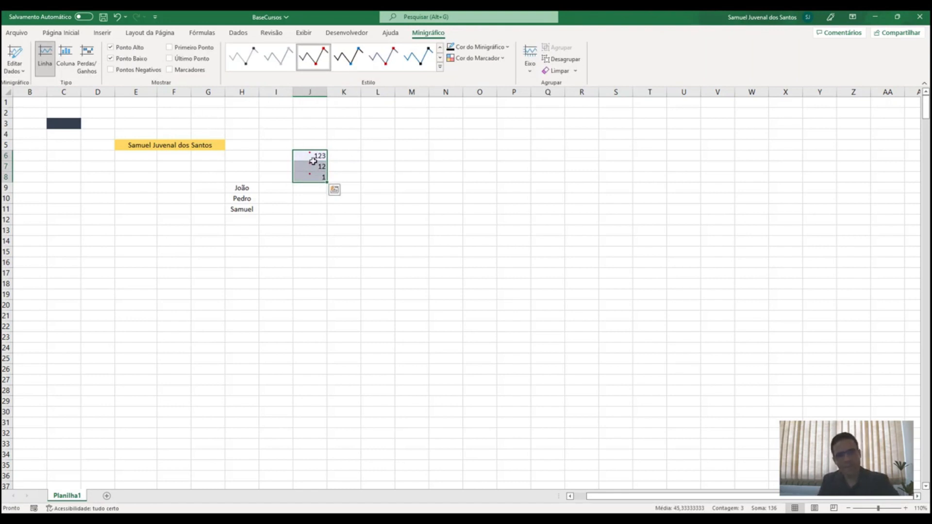
left_click_drag(312, 155, 260, 179)
key("ctrl+z")
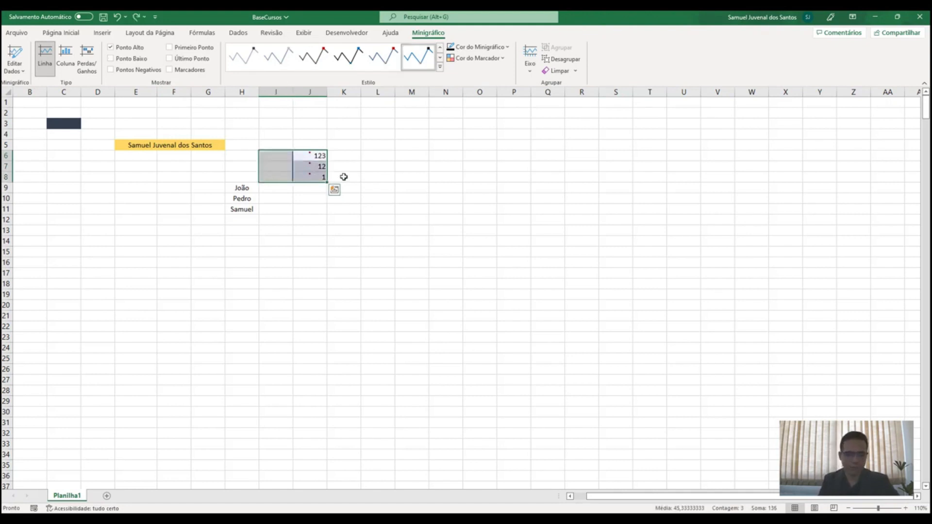
key("ctrl+z")
key("ctrl+z")
key("ctrl+z")
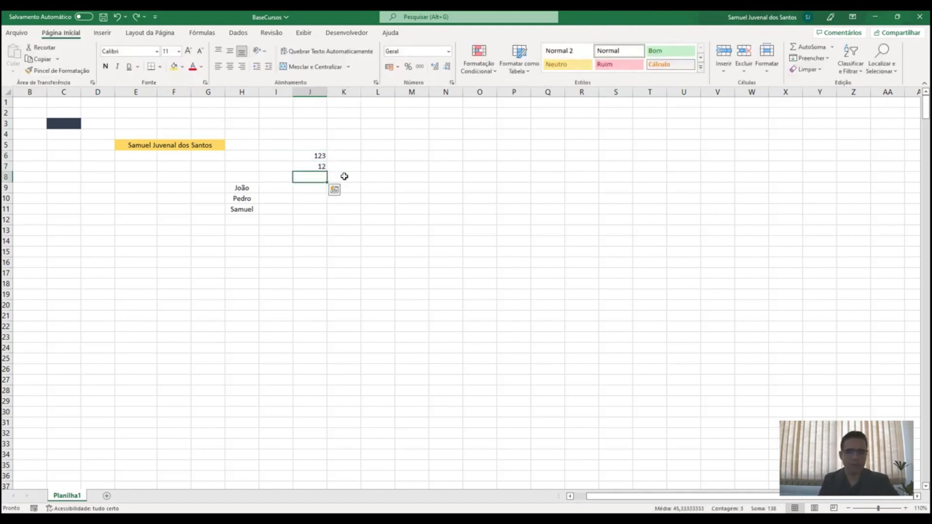
Undo once more to bring the blue rectangle back over I5:J8
key("ctrl+z")
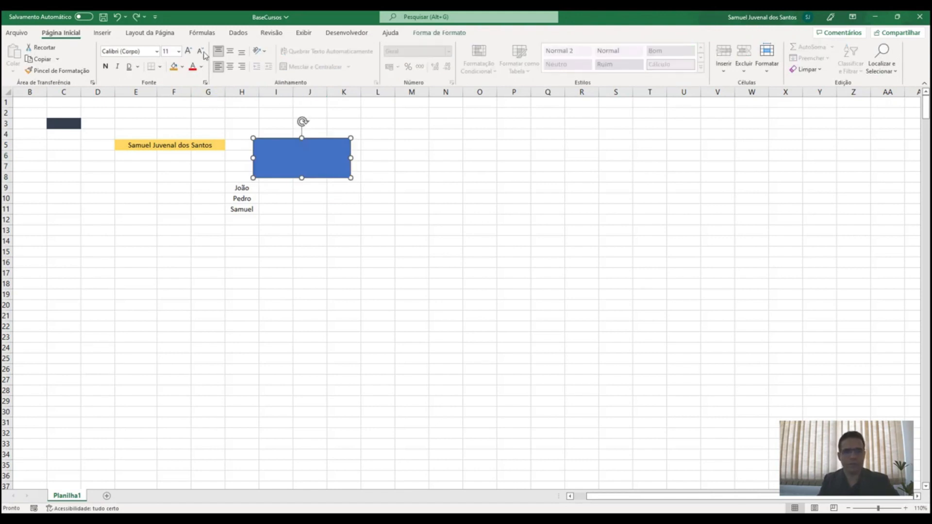
left_click(160, 32)
left_click(103, 34)
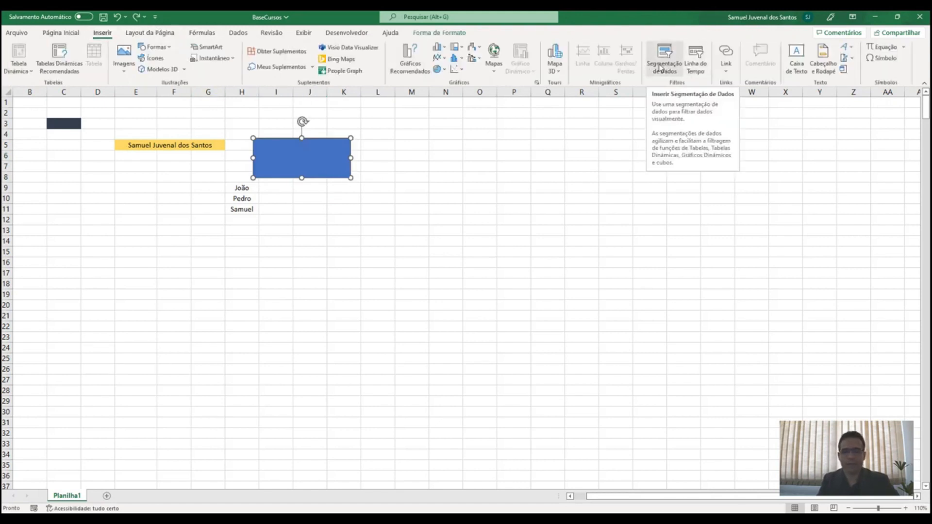
Draw a text box over Q7:U11 containing the text 'sasa'
left_click(795, 56)
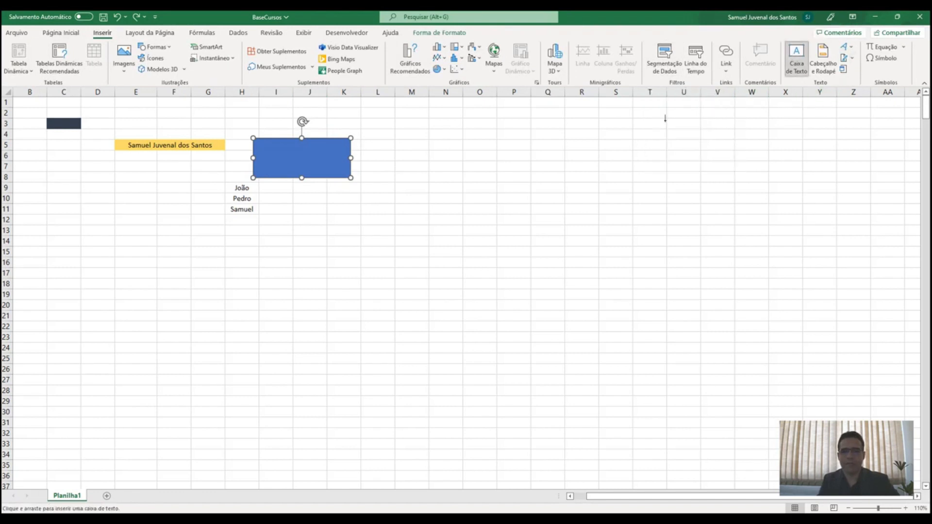
left_click_drag(546, 162, 686, 211)
type("sasa")
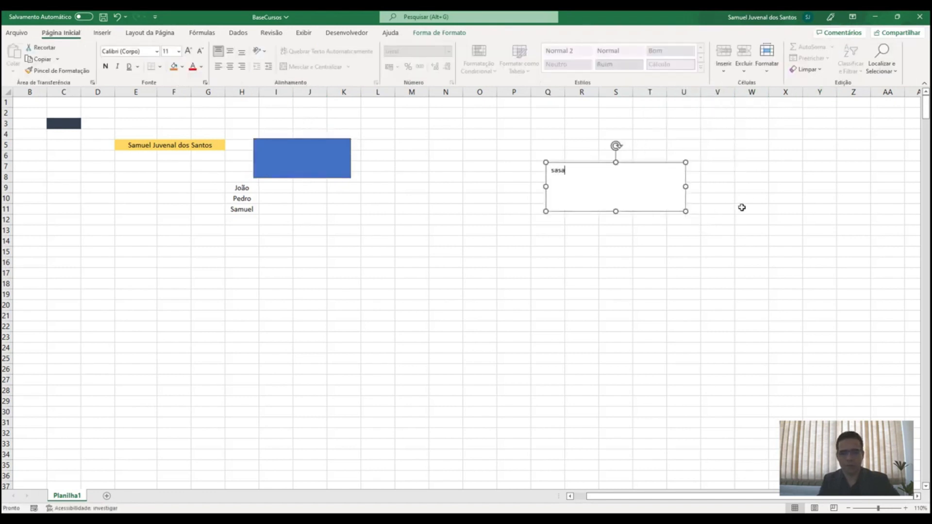
left_click(750, 198)
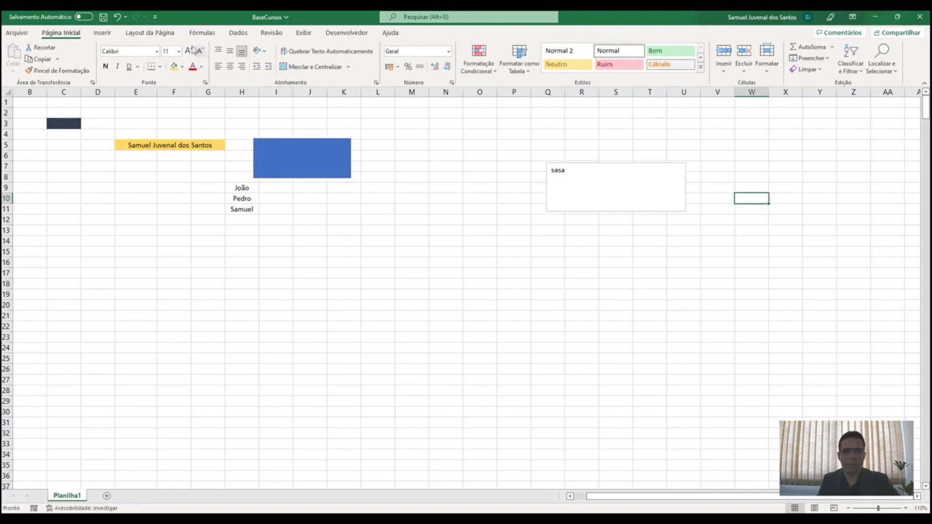
left_click(102, 34)
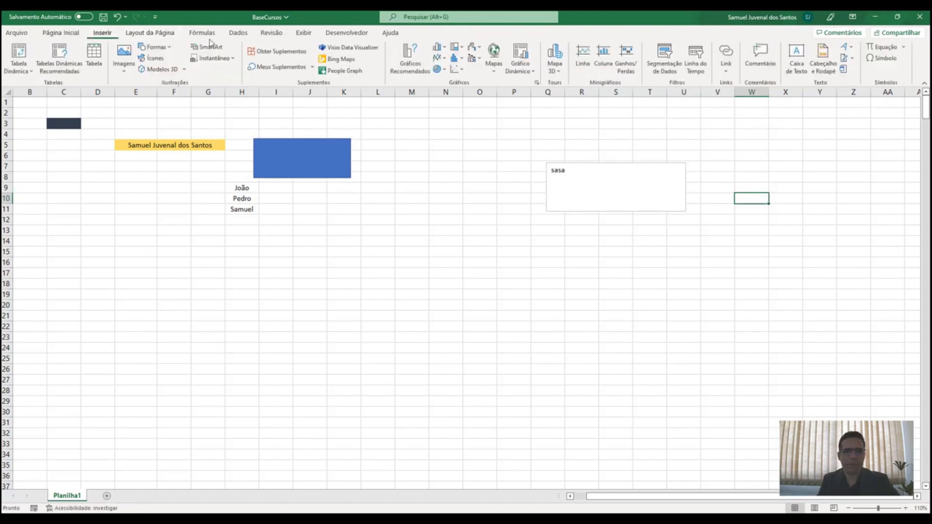
Add 'sasasa' as the page 1 header, then undo it to return to normal view
left_click(819, 61)
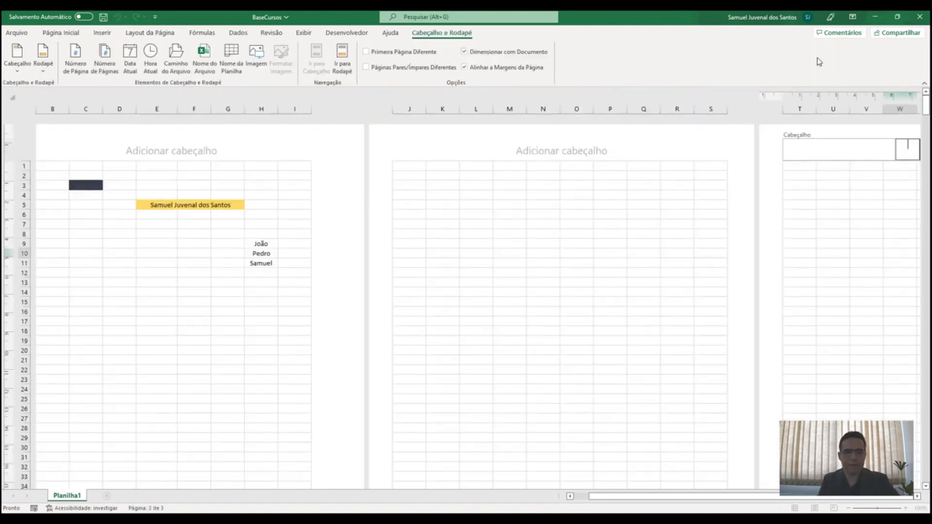
left_click(142, 154)
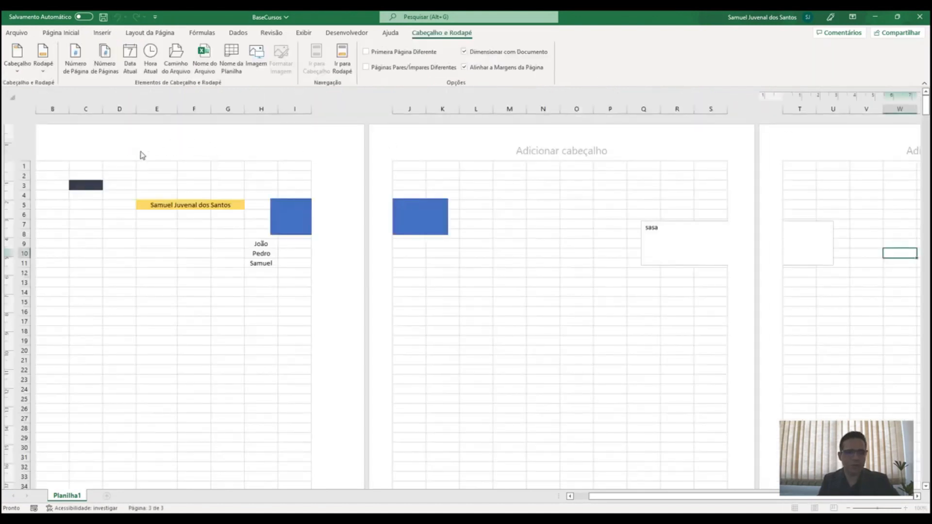
type("sa")
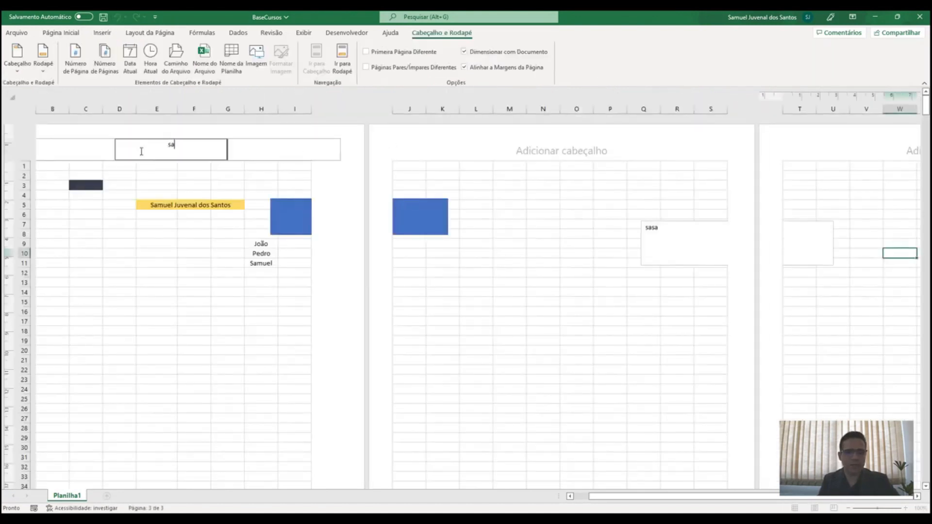
type("sasa")
left_click(171, 173)
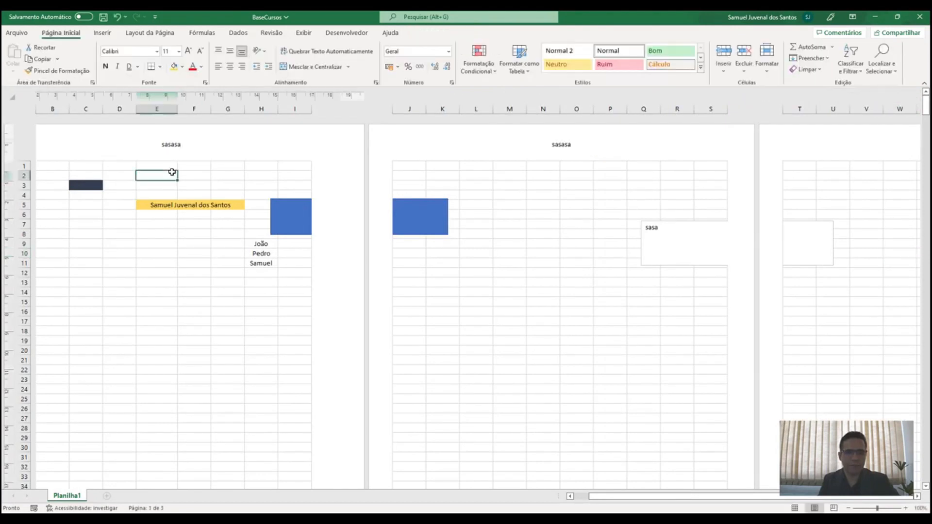
key("ctrl+z")
key("ctrl+z")
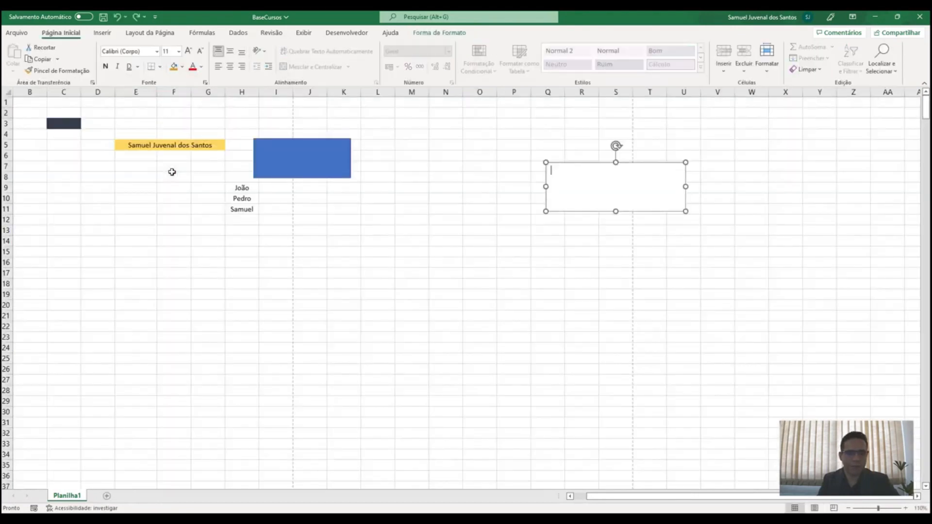
Select the empty text box and delete it from the sheet
left_click(451, 194)
left_click(605, 209)
left_click(605, 208)
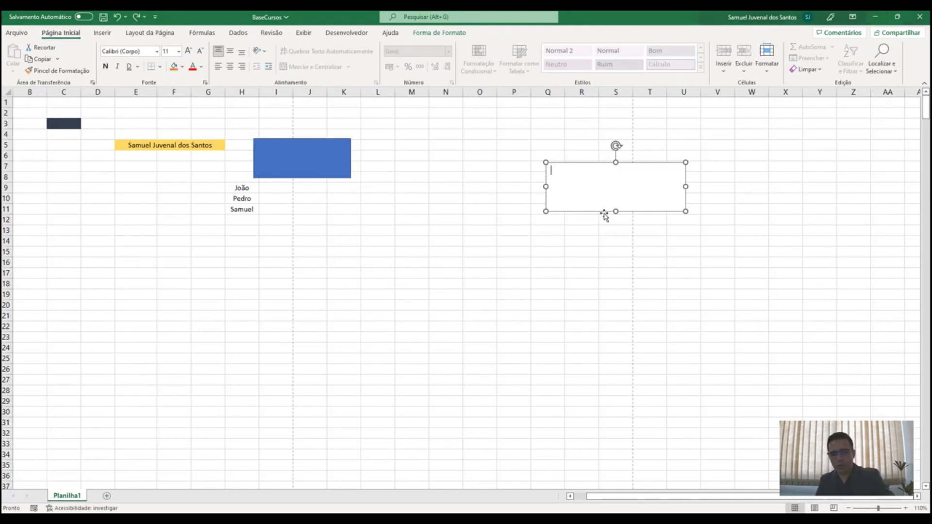
key("Delete")
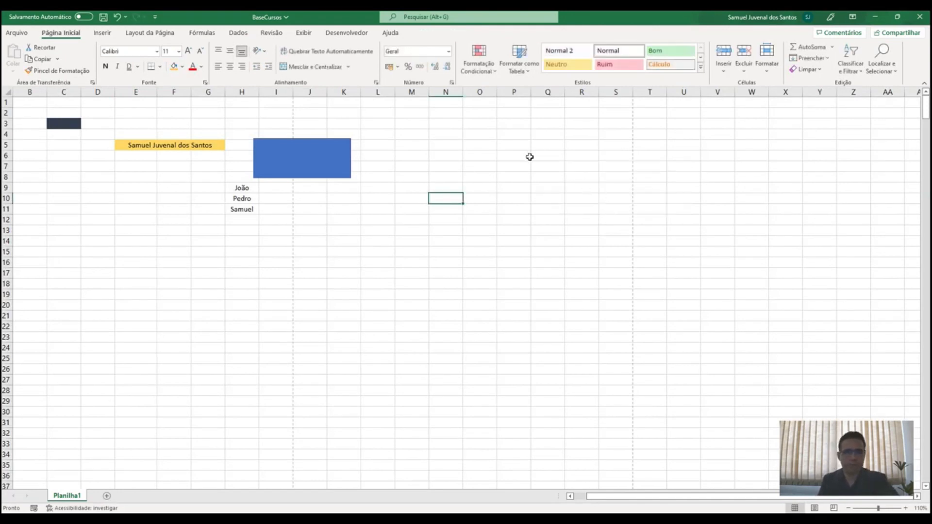
Toggle the sheet gridlines and the row and column headings off and back on
left_click(155, 34)
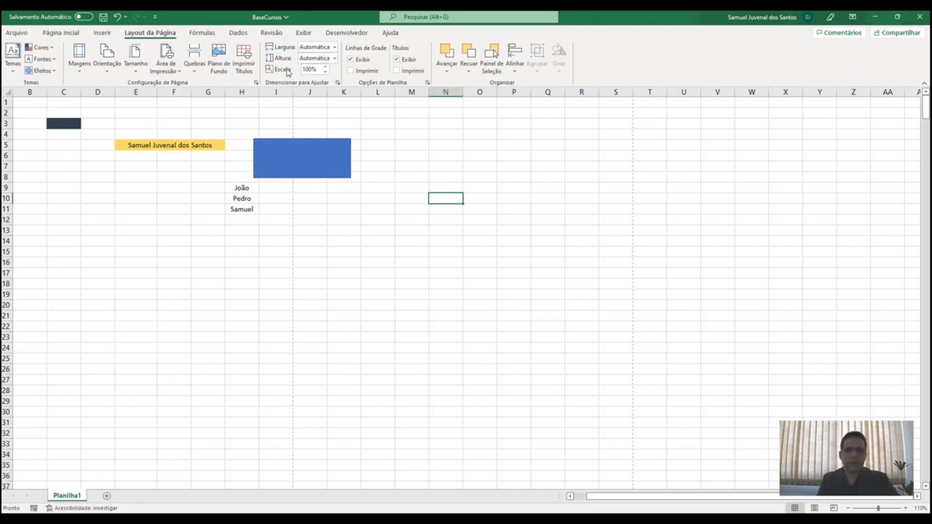
left_click(350, 59)
left_click(350, 60)
left_click_drag(451, 124, 445, 219)
left_click(351, 59)
left_click(350, 59)
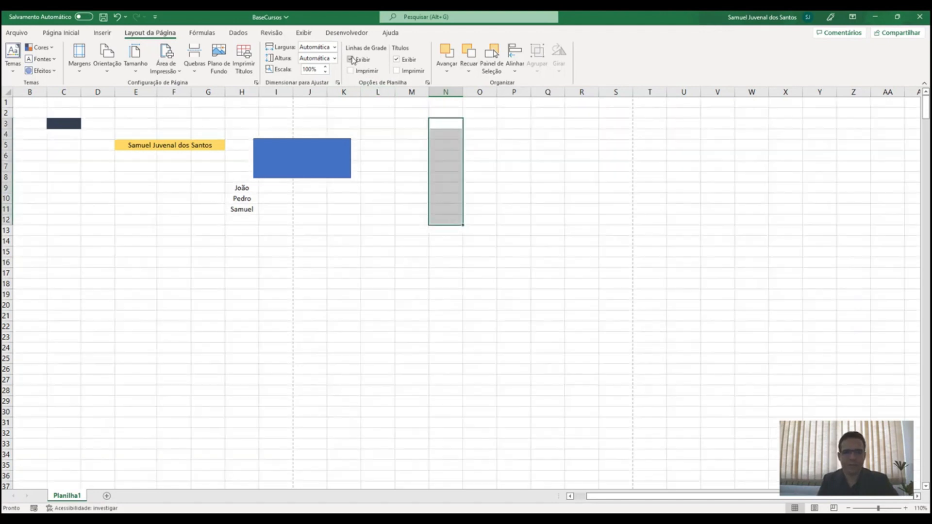
left_click(397, 61)
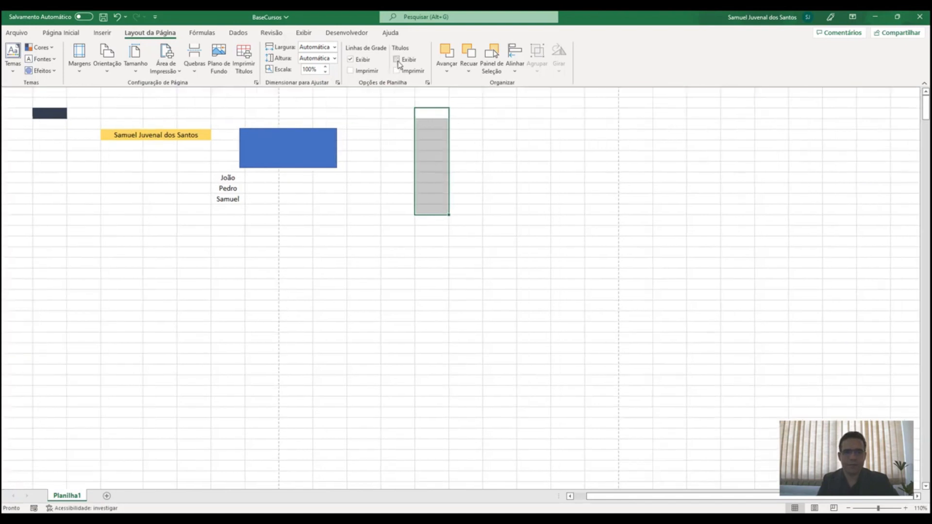
left_click(397, 60)
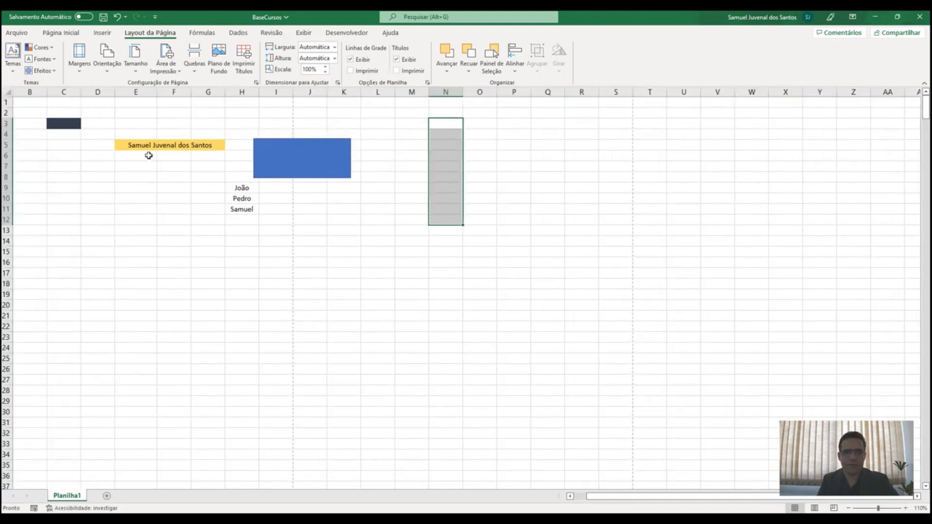
left_click(398, 60)
left_click(398, 60)
Nudge the blue rectangle right and rotate it 90° clockwise to stand over column J
left_click(284, 150)
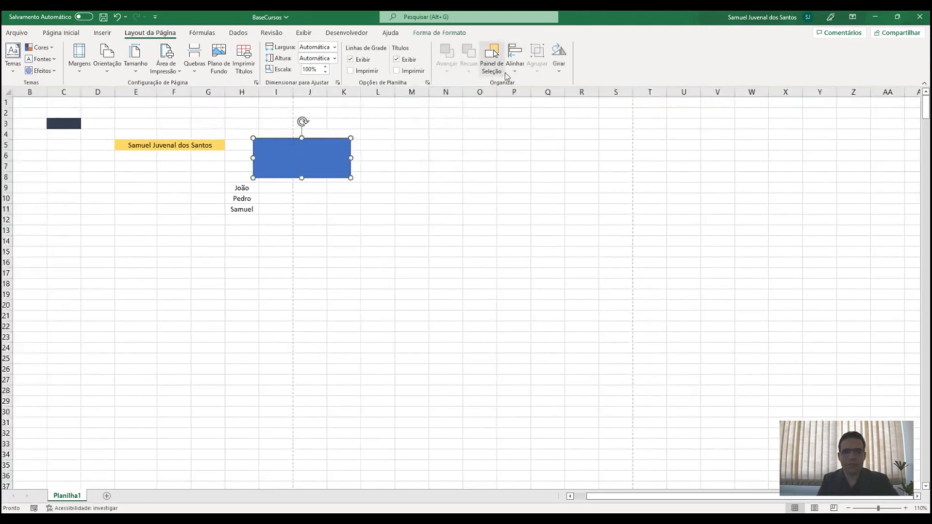
left_click(515, 58)
left_click(392, 188)
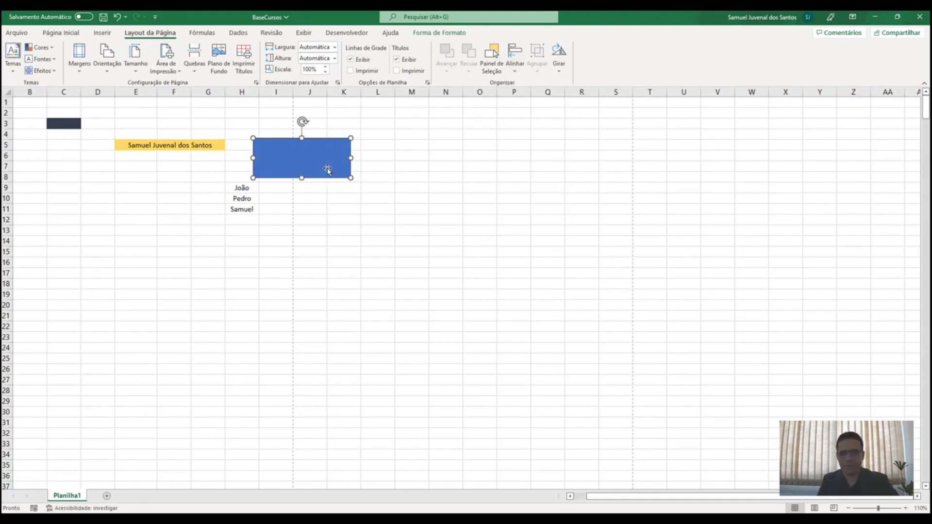
left_click_drag(326, 167, 345, 164)
left_click(559, 59)
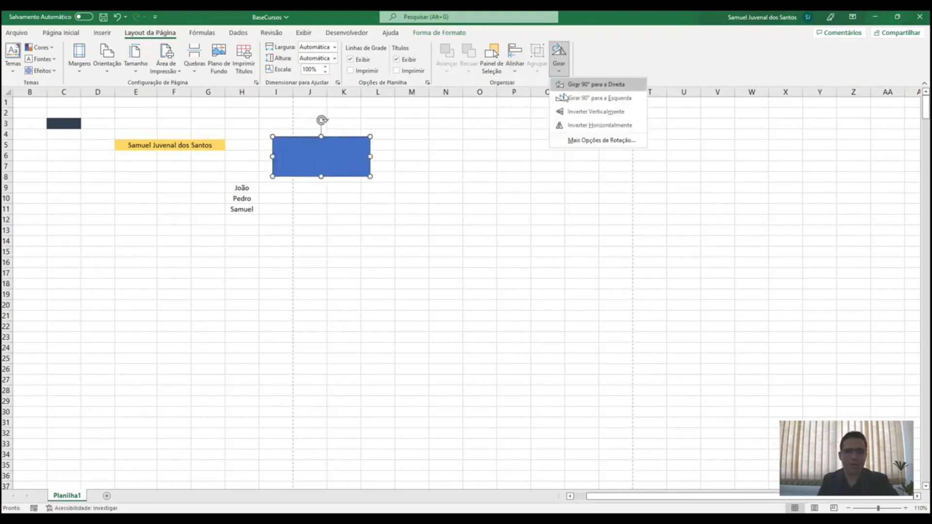
left_click(596, 84)
left_click(418, 165)
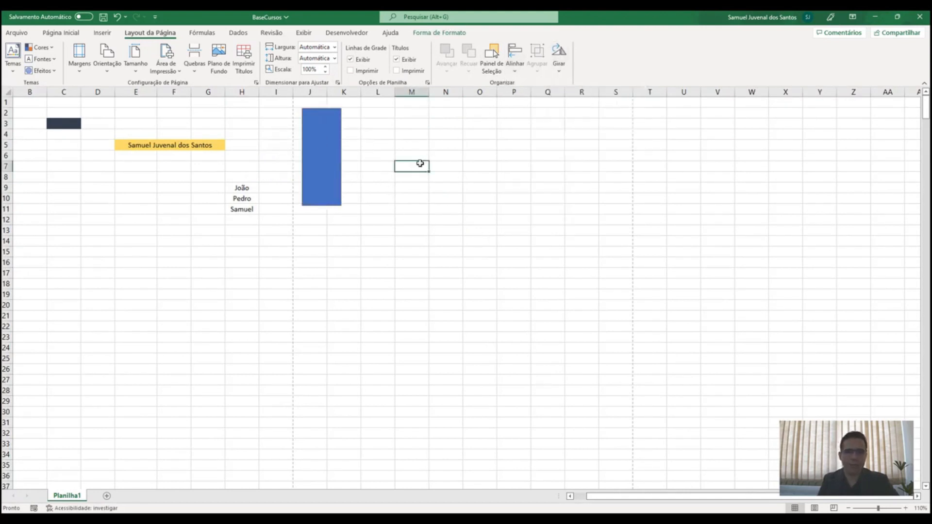
left_click(203, 34)
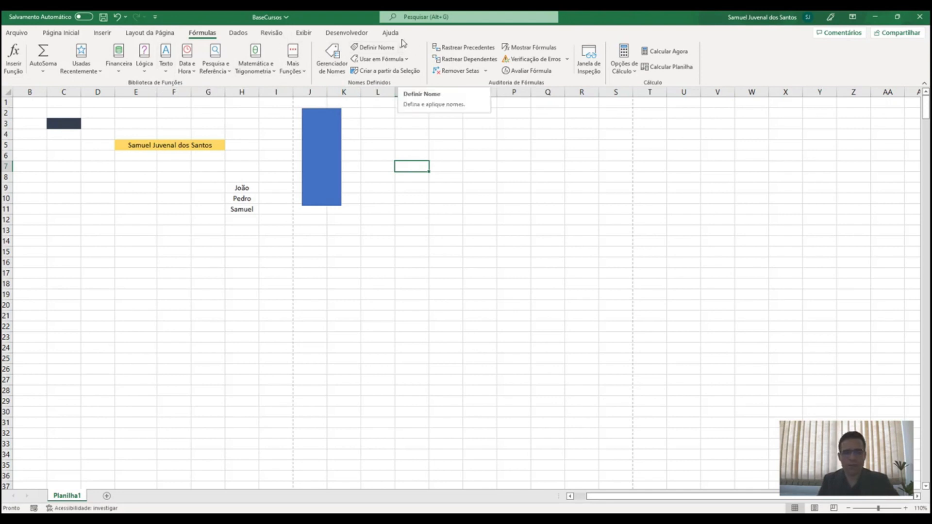
Select the three names in H9:H11 and look at the defined names in Name Manager
left_click_drag(243, 193, 245, 210)
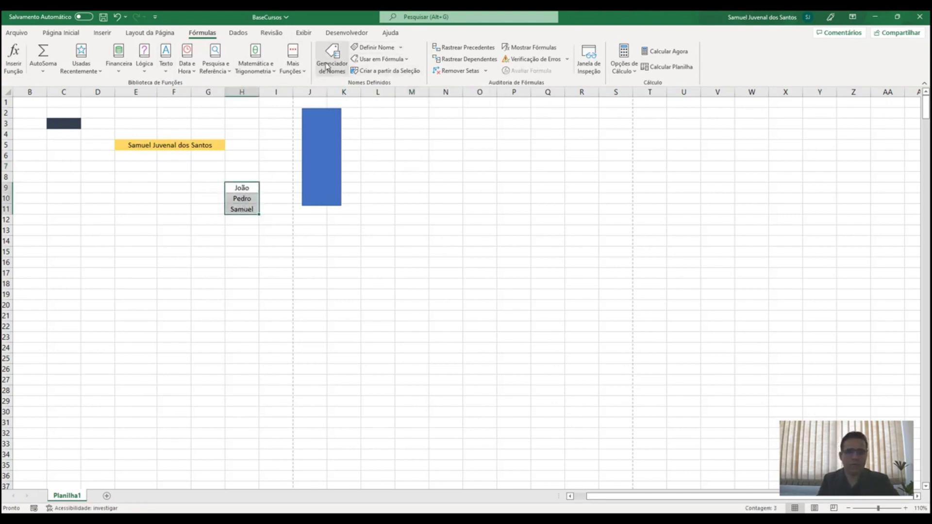
left_click(333, 62)
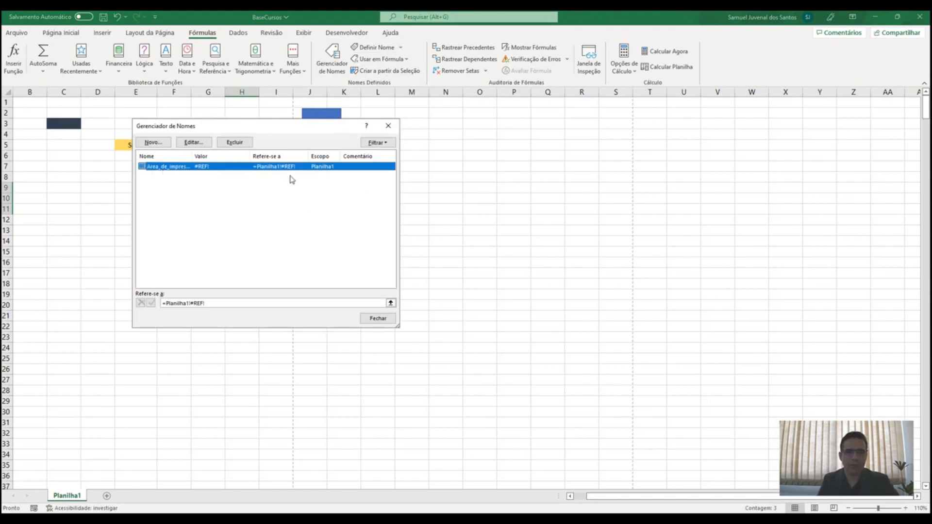
left_click(388, 125)
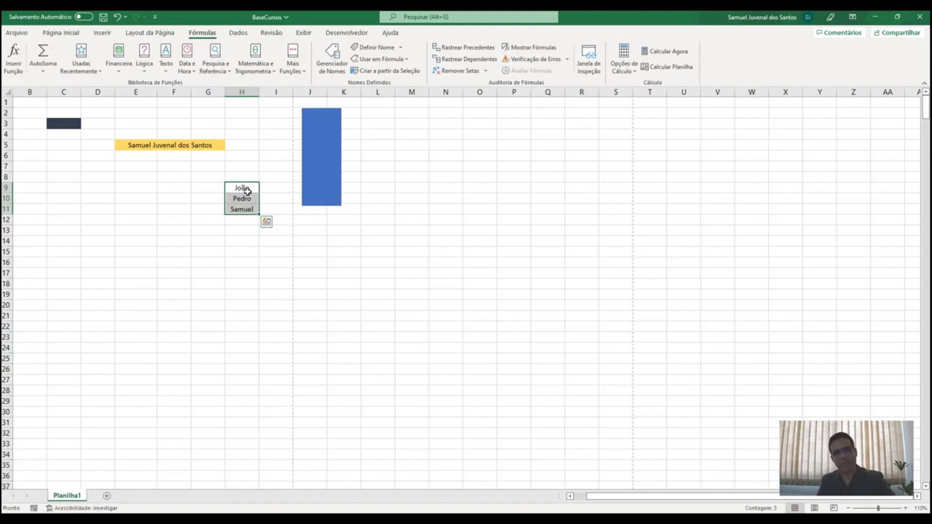
left_click(441, 48)
left_click(470, 292)
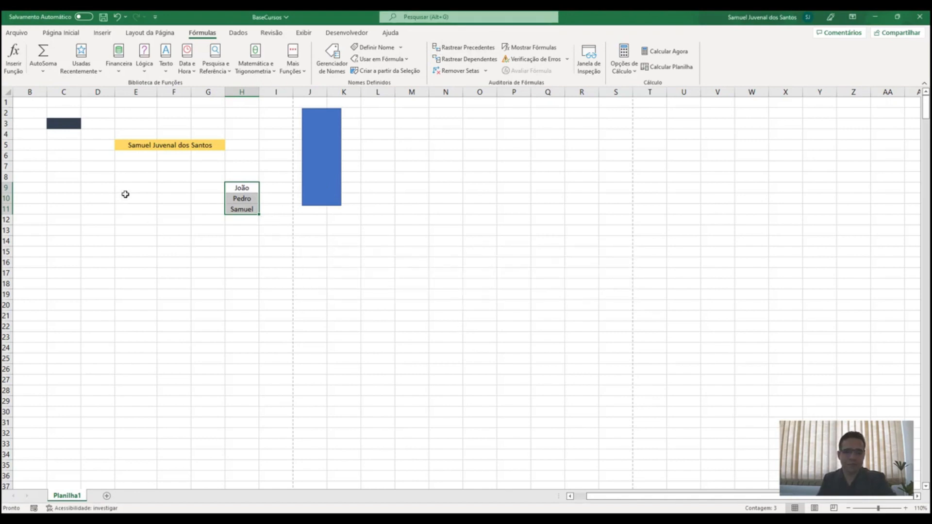
left_click_drag(125, 197, 350, 245)
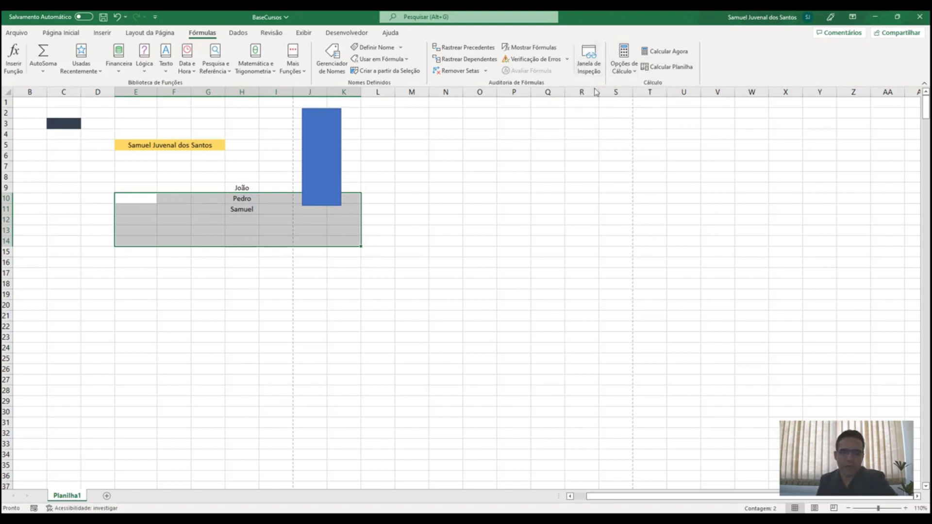
left_click(238, 222)
left_click_drag(238, 223, 247, 334)
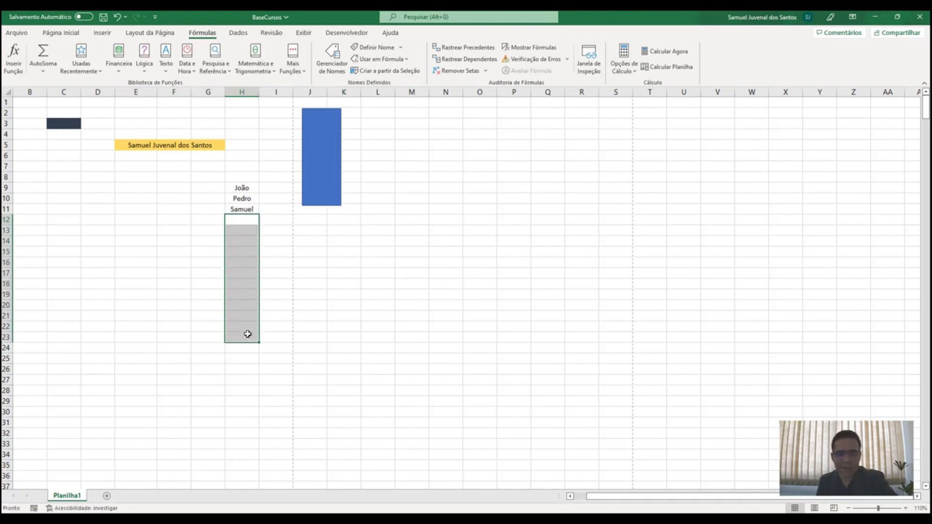
Switch the workbook calculation mode from Automatic to Manual
left_click(626, 66)
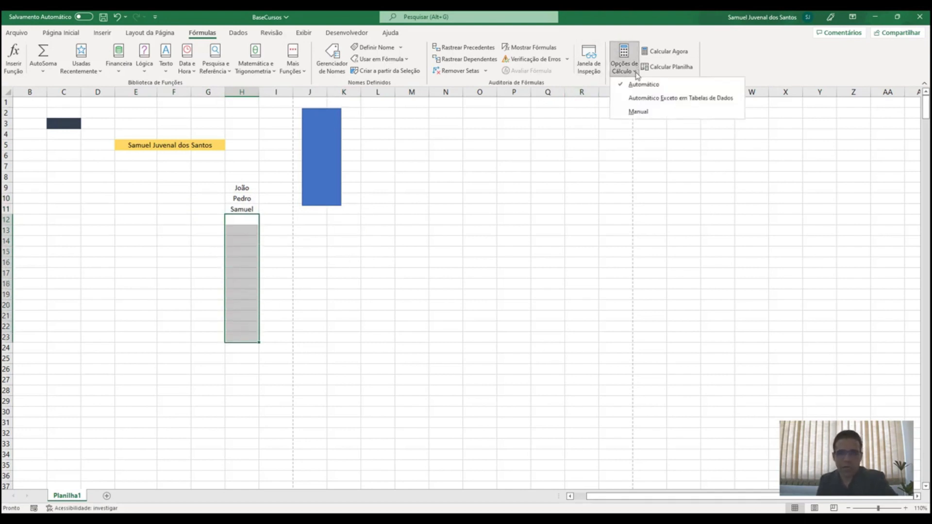
left_click(637, 112)
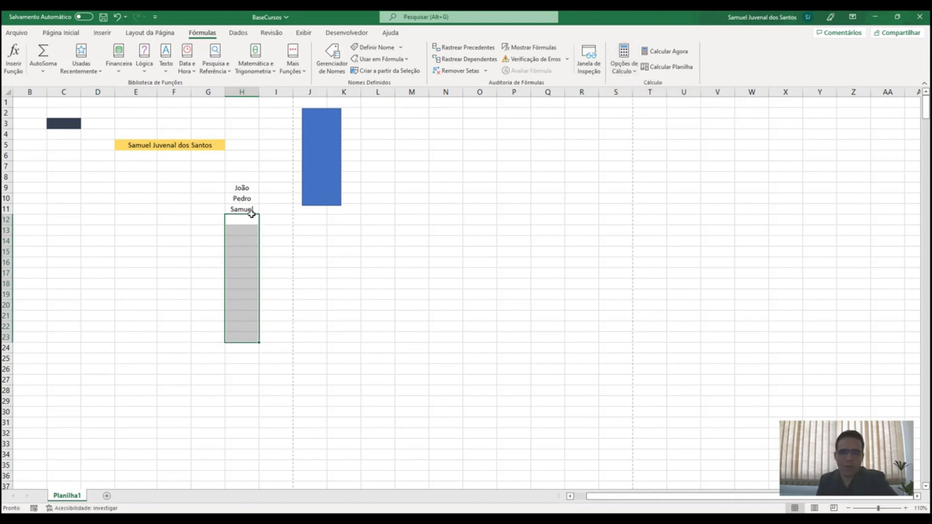
left_click(624, 60)
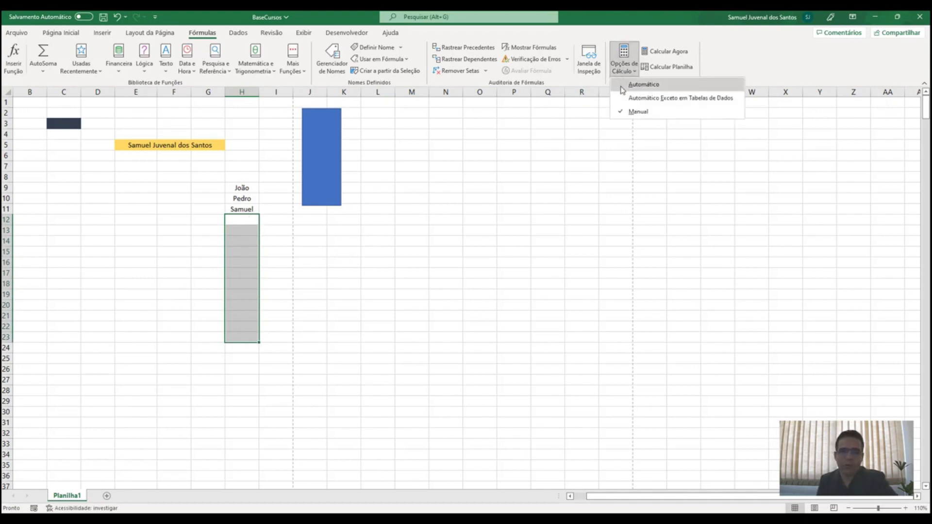
left_click(162, 230)
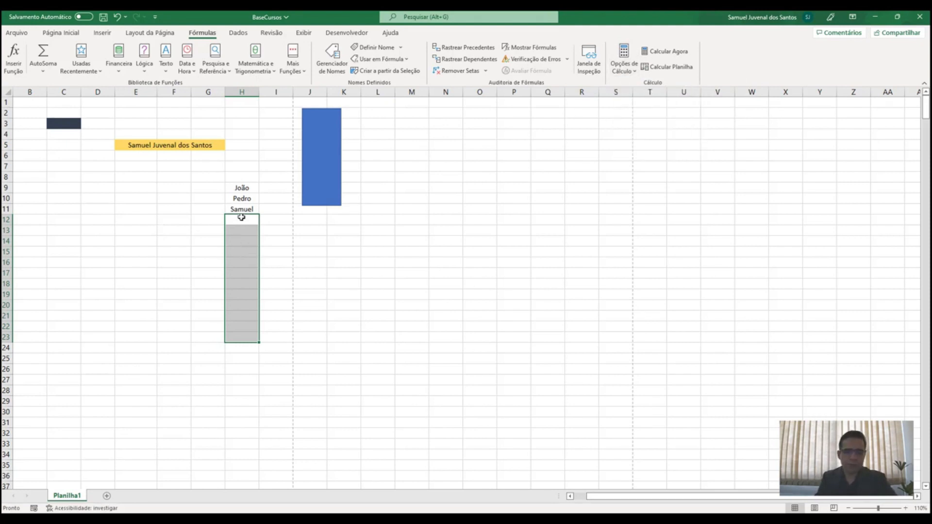
Select ranges down column H, including H12:H14, and recheck the calculation options unchanged
left_click_drag(241, 216, 249, 363)
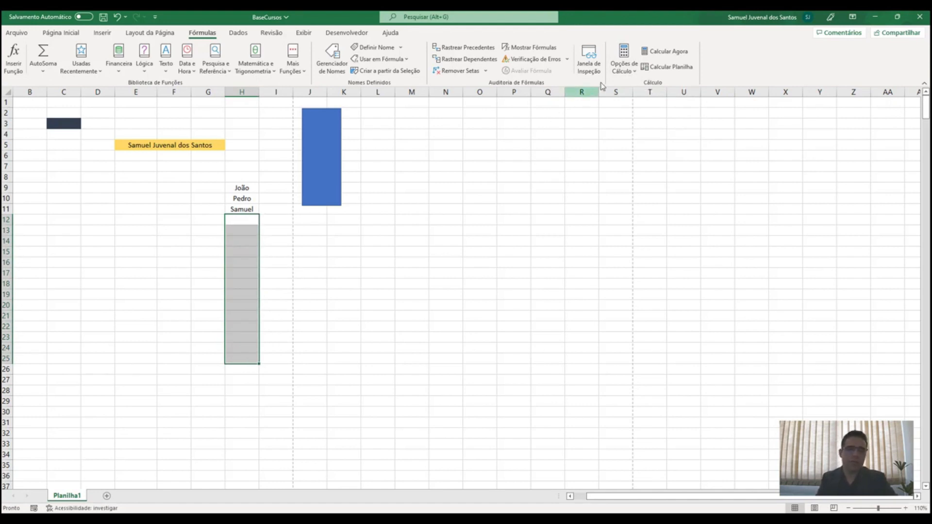
left_click(624, 68)
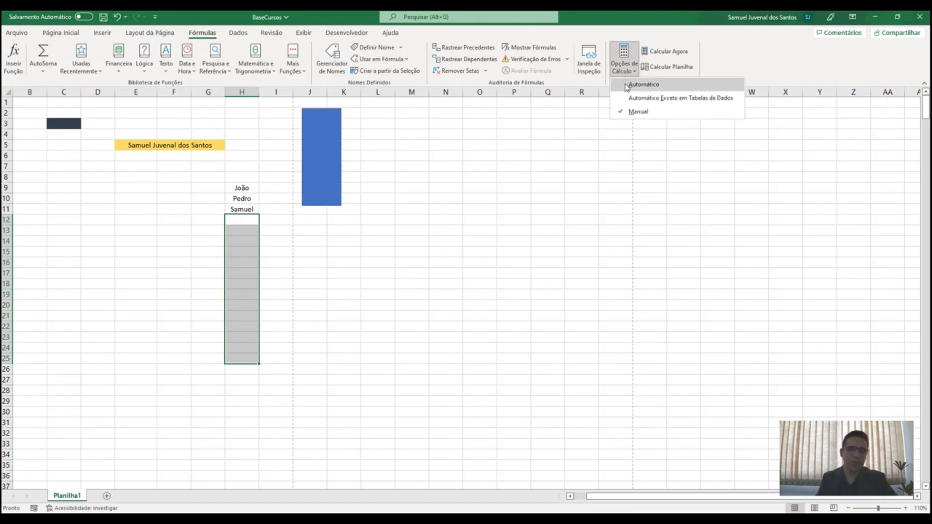
left_click(251, 220)
double_click(252, 219)
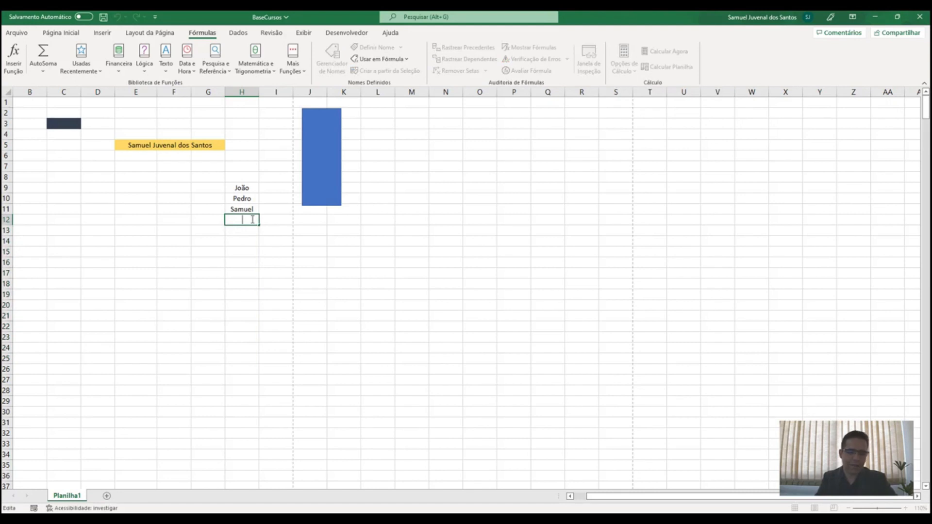
key("Return")
key("Return")
key("Return")
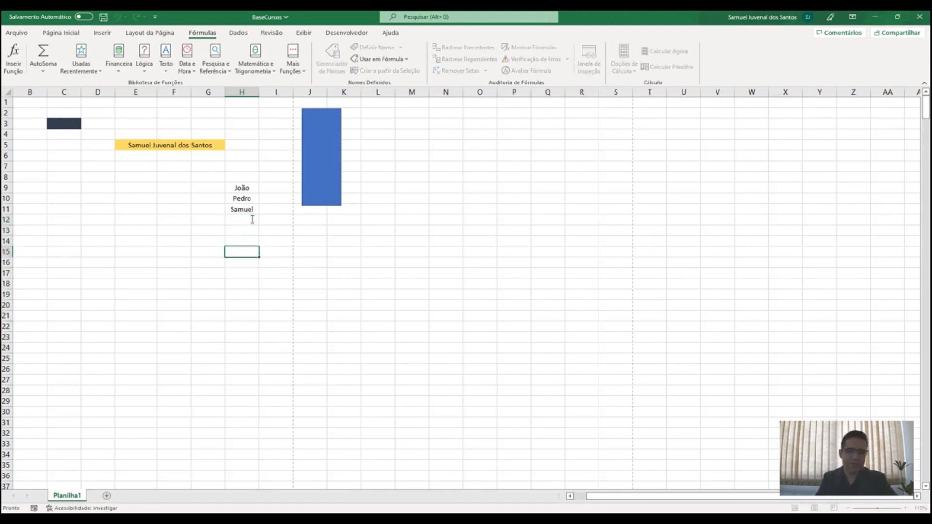
left_click_drag(252, 220, 250, 242)
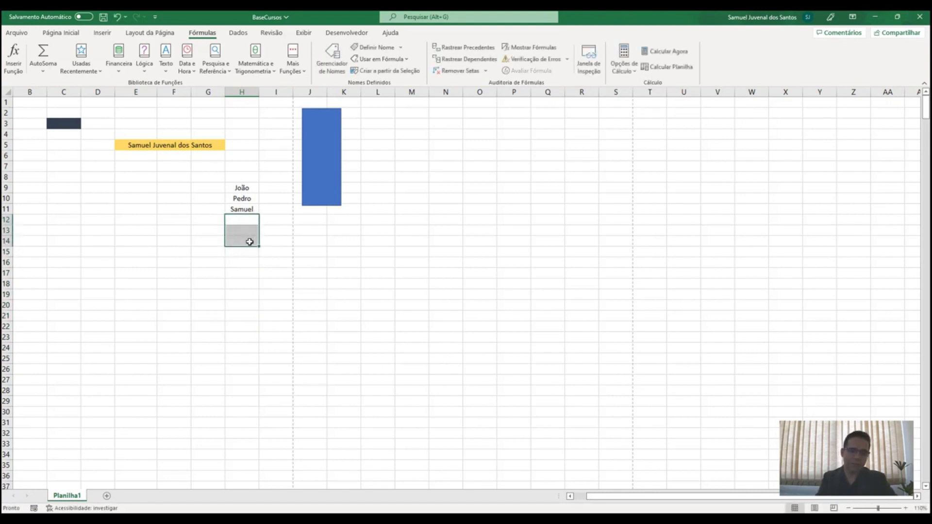
left_click(623, 70)
left_click(633, 92)
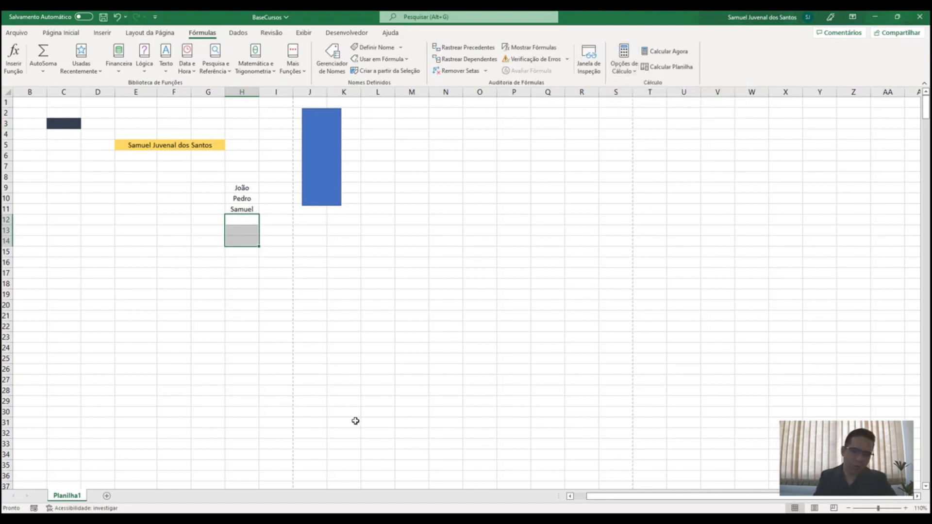
Browse the Get Data import sources and the Data Validation dialog, cancelling without changes
left_click(237, 35)
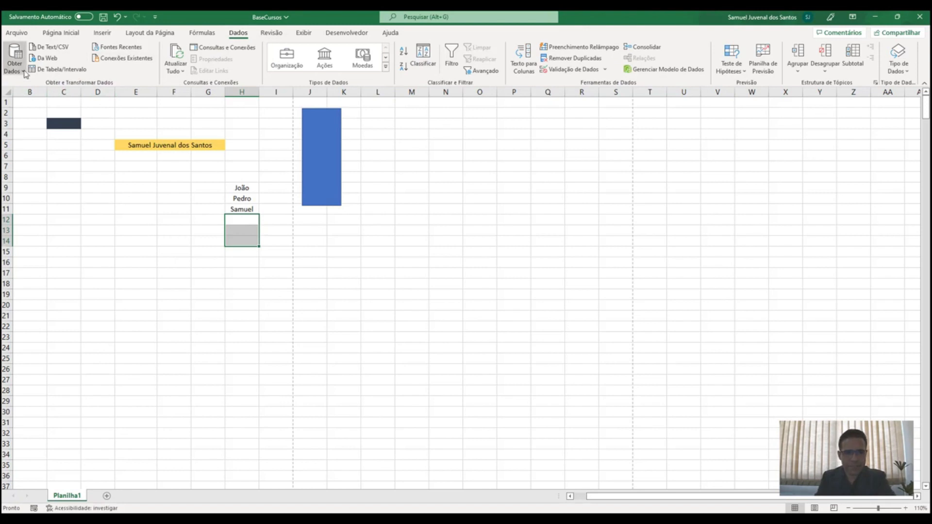
left_click(14, 58)
mouse_move(46, 99)
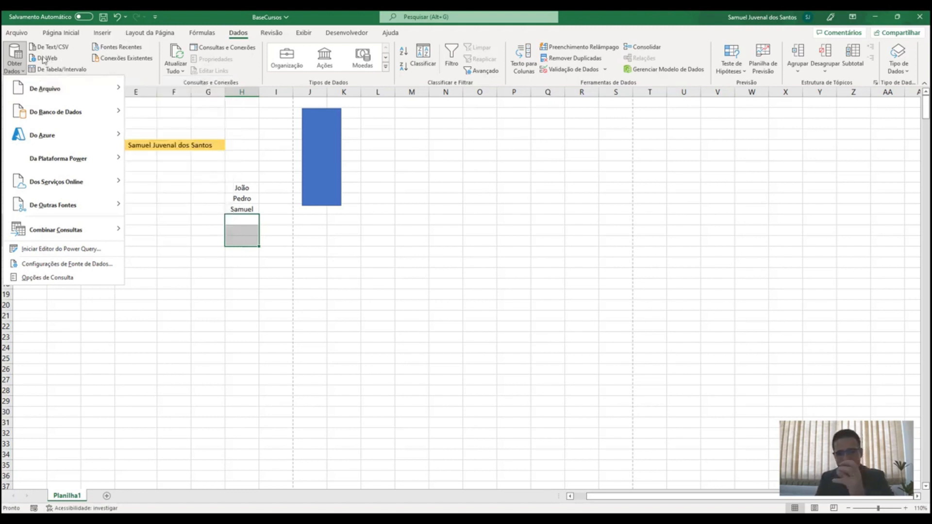
left_click(356, 148)
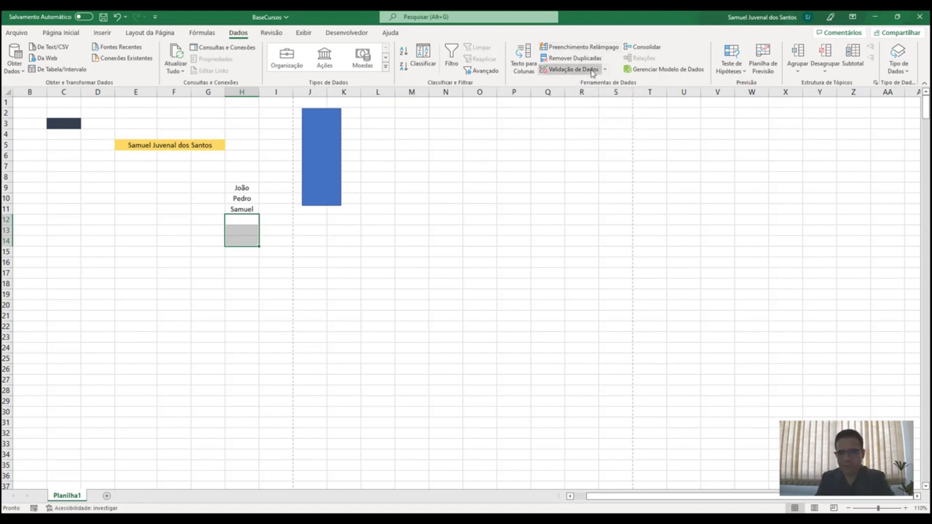
left_click(573, 69)
left_click(342, 291)
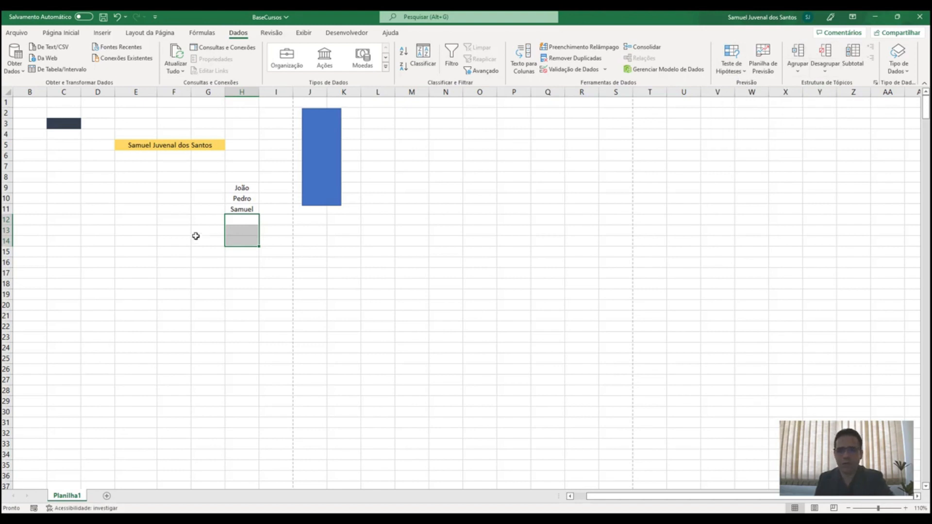
Group rows 9–11 with João, Pedro and Samuel, then collapse and expand the outline
left_click_drag(238, 187, 238, 209)
left_click(804, 61)
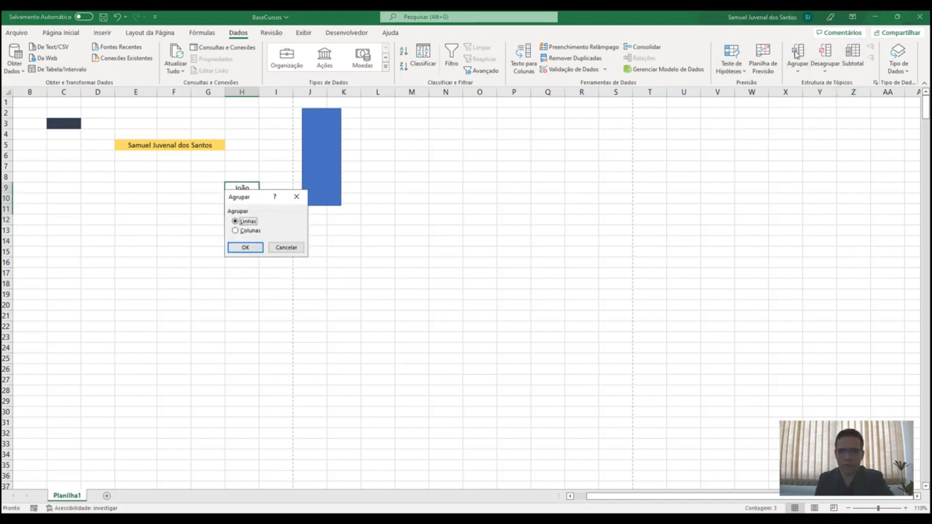
left_click(250, 249)
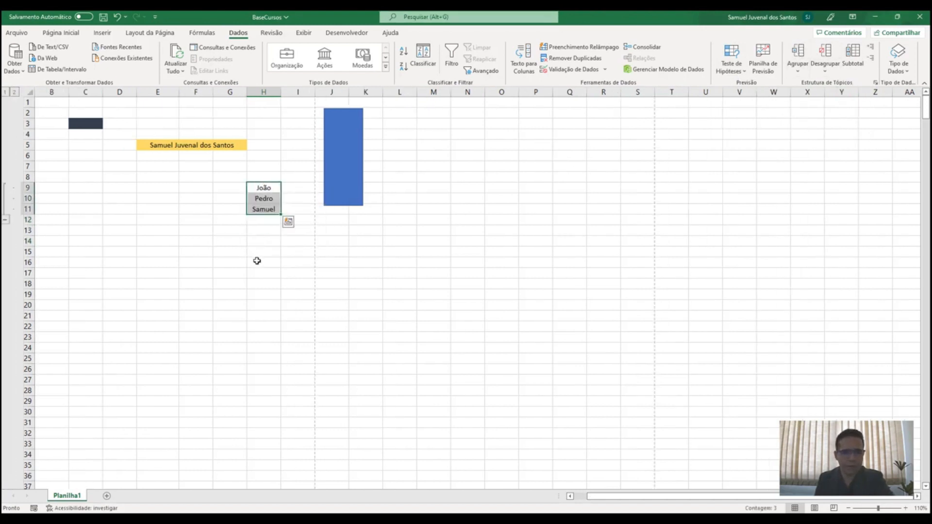
left_click(5, 219)
left_click(5, 189)
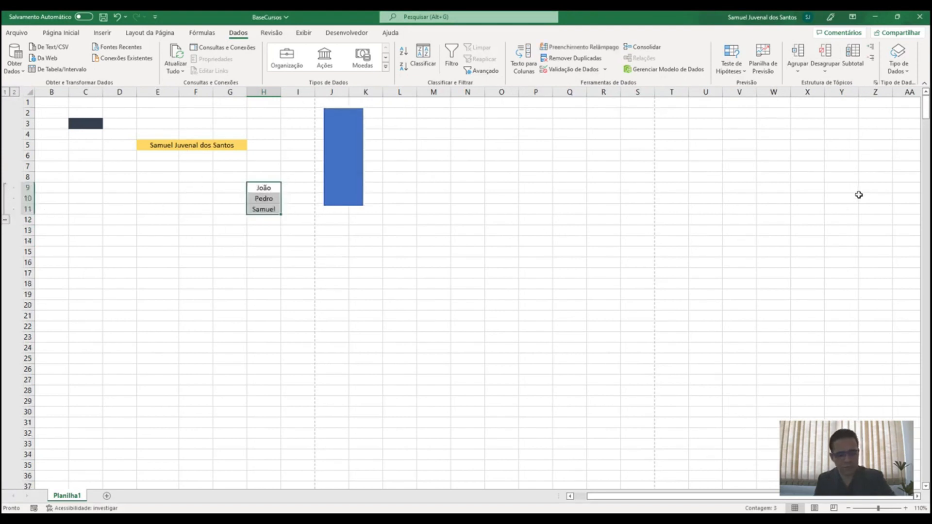
key("ctrl+z")
left_click(274, 36)
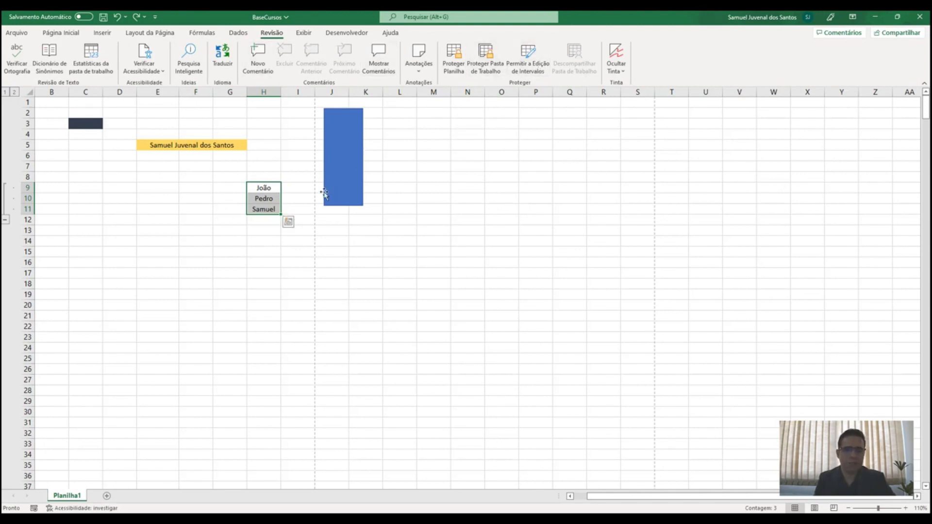
Start a new comment on cell H9, then close the empty comment card without text
left_click(259, 186)
right_click(259, 186)
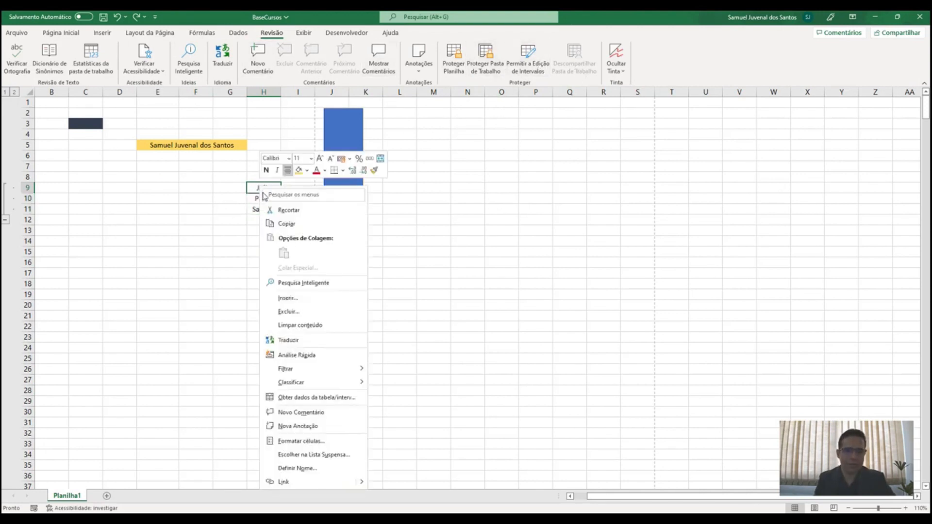
left_click(297, 412)
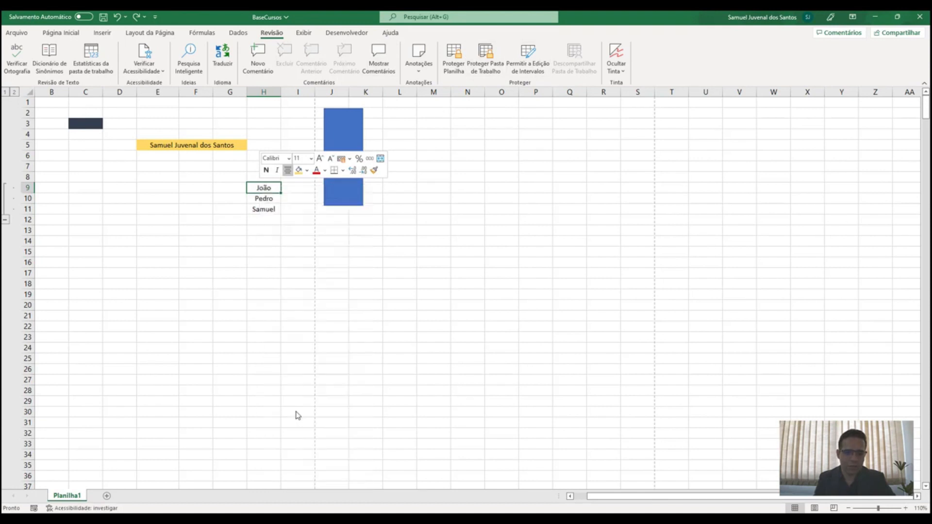
left_click(257, 65)
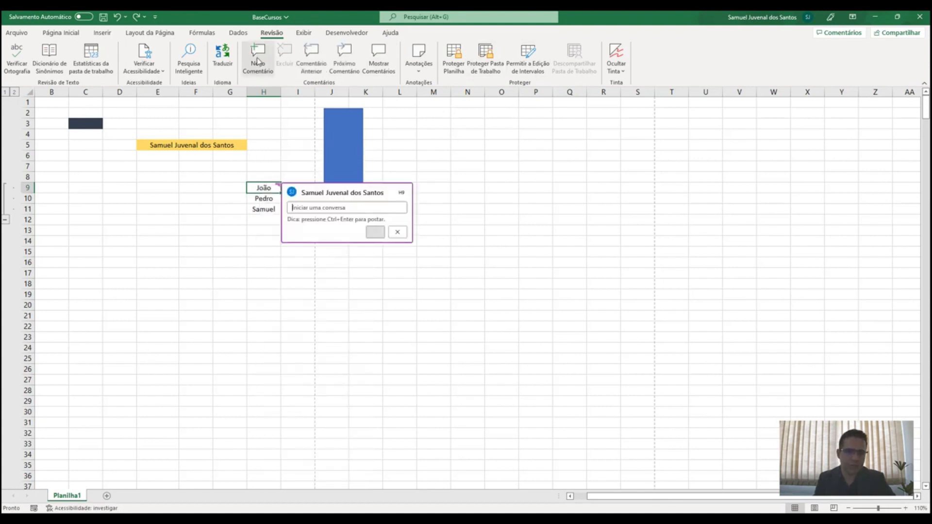
left_click(397, 232)
left_click(304, 34)
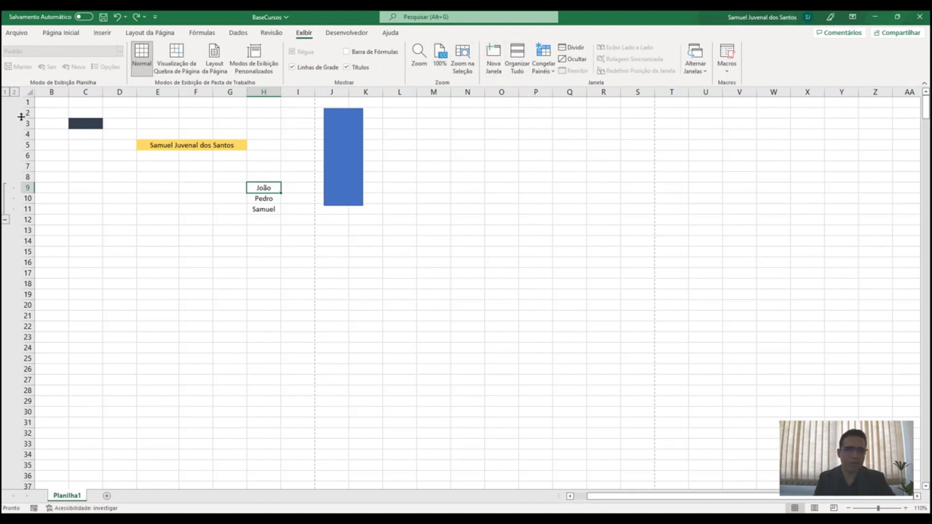
Look at Freeze Panes without freezing, then split the sheet into separate panes
left_click(552, 74)
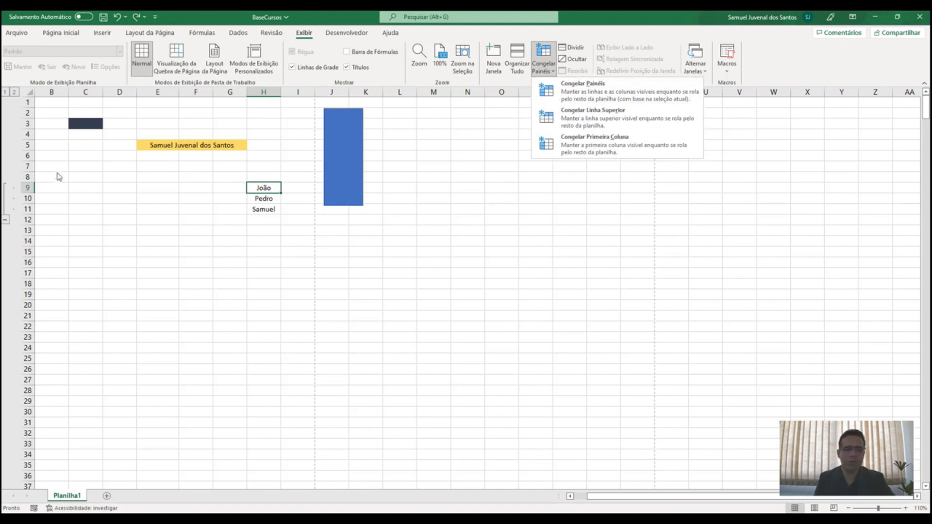
left_click(72, 151)
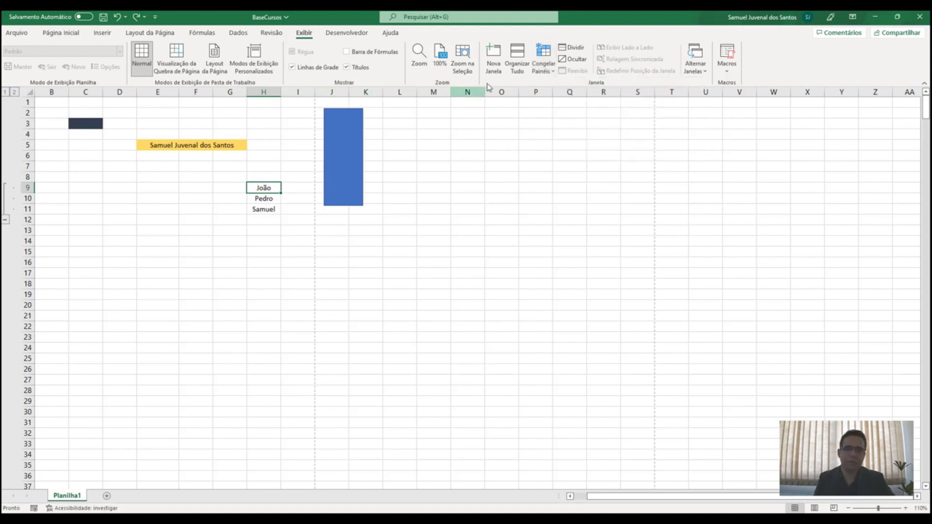
left_click(574, 48)
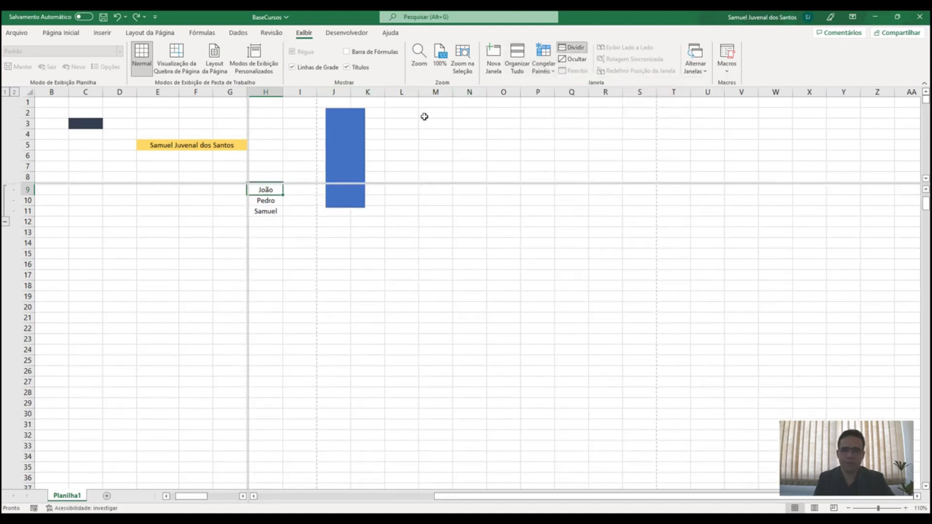
left_click(158, 164)
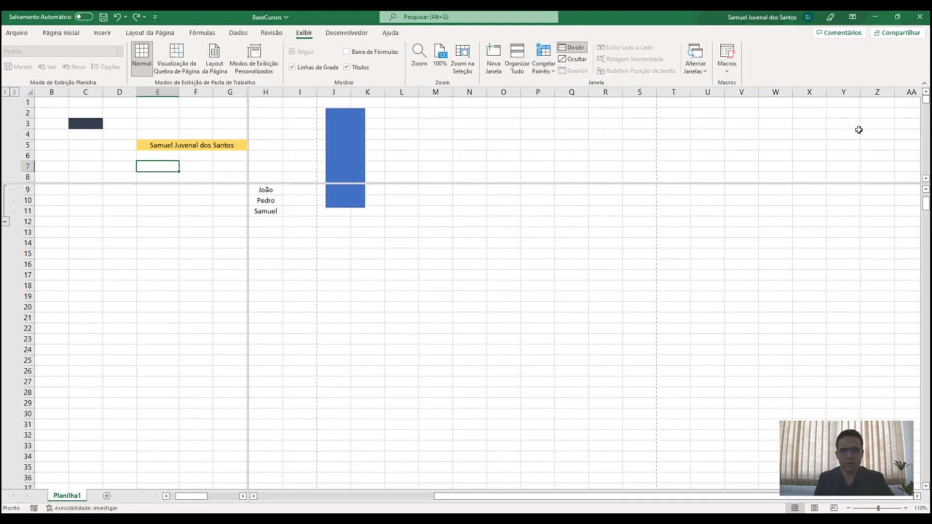
mouse_move(926, 99)
left_mouse_down()
mouse_move(924, 199)
mouse_move(925, 97)
left_mouse_up()
mouse_move(925, 206)
left_mouse_down()
mouse_move(925, 216)
mouse_move(925, 193)
left_mouse_up()
mouse_move(925, 100)
left_mouse_down()
mouse_move(927, 152)
mouse_move(926, 99)
left_mouse_up()
Undo the grouping of rows 9–11 and remove the split to restore a single pane
key("ctrl+z")
scroll(518, 152, "down", 2)
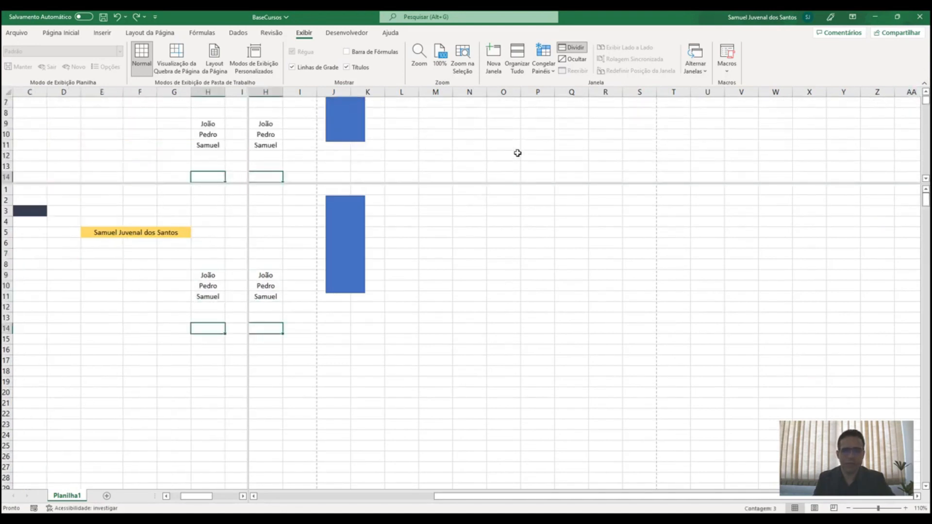
left_click(505, 166)
left_click(574, 48)
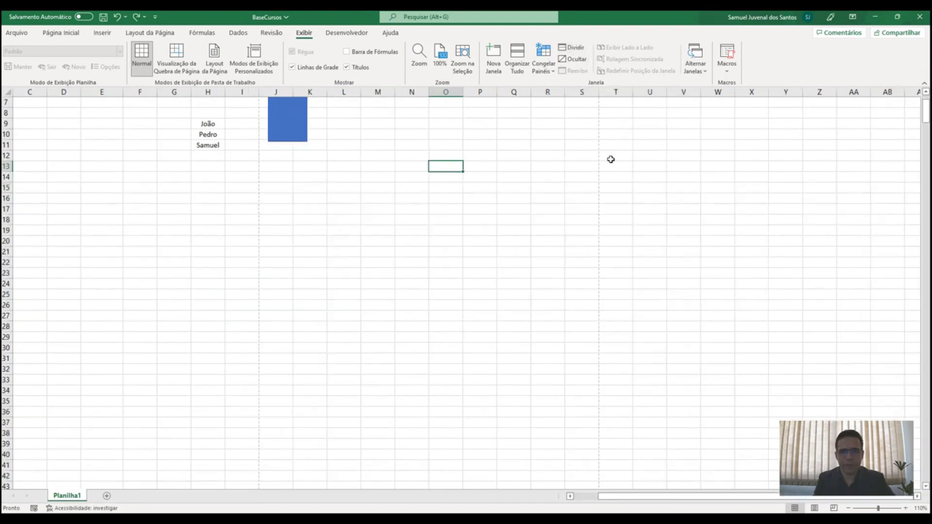
left_click(696, 68)
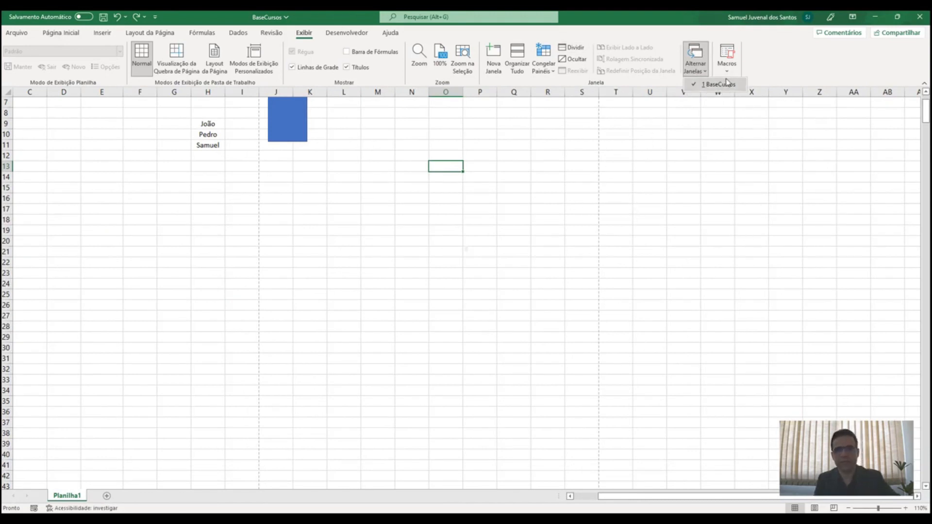
Look through the Macros list and the Developer form controls, ending on the Help options
left_click(727, 60)
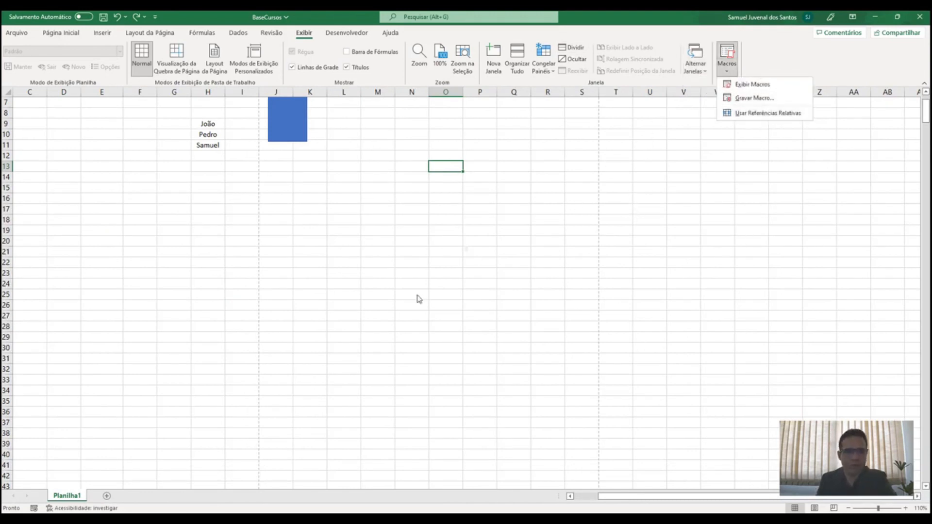
left_click(347, 33)
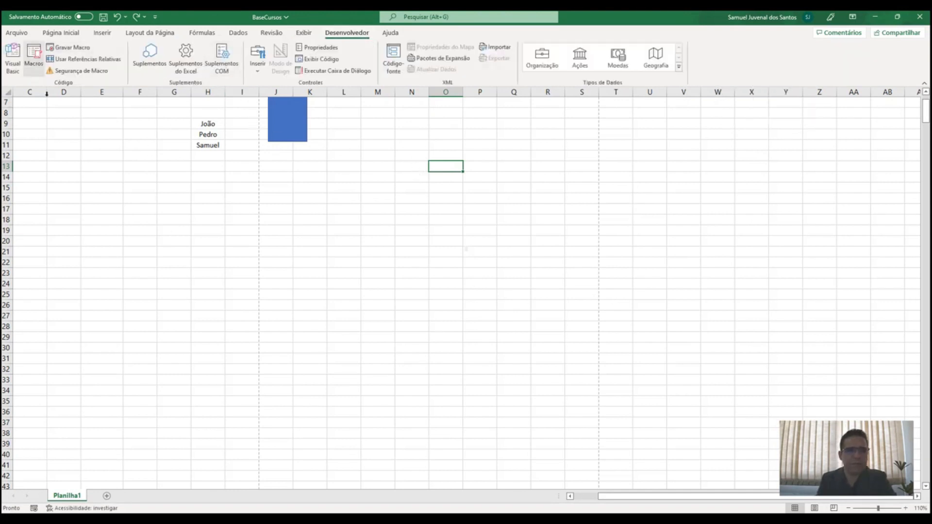
left_click(256, 71)
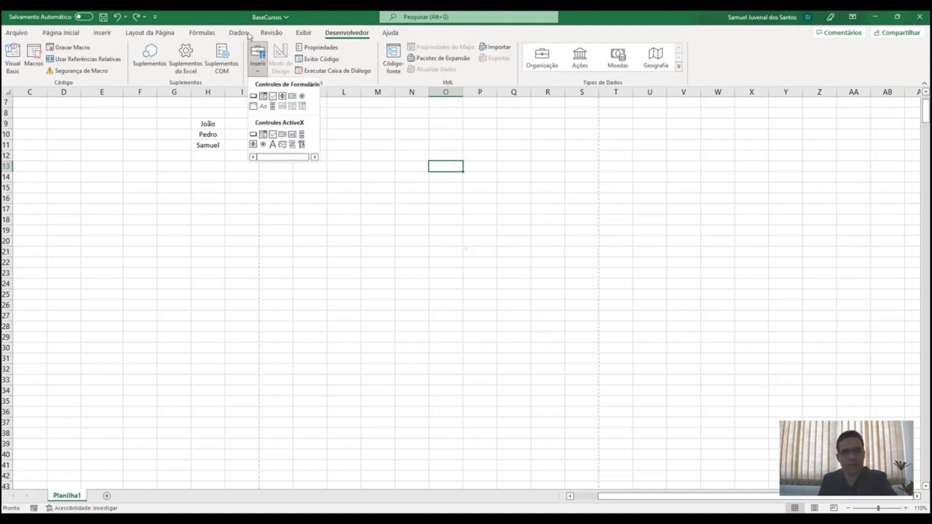
left_click(390, 33)
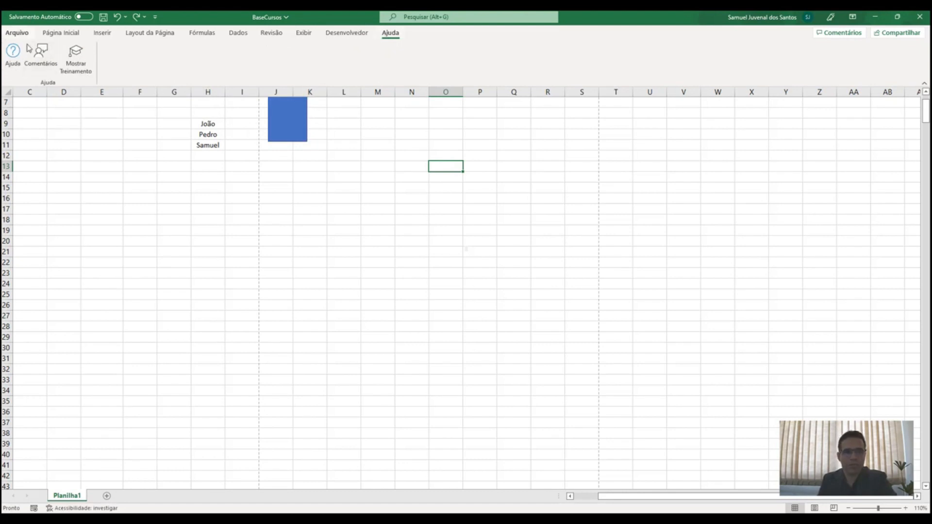
left_click(349, 180)
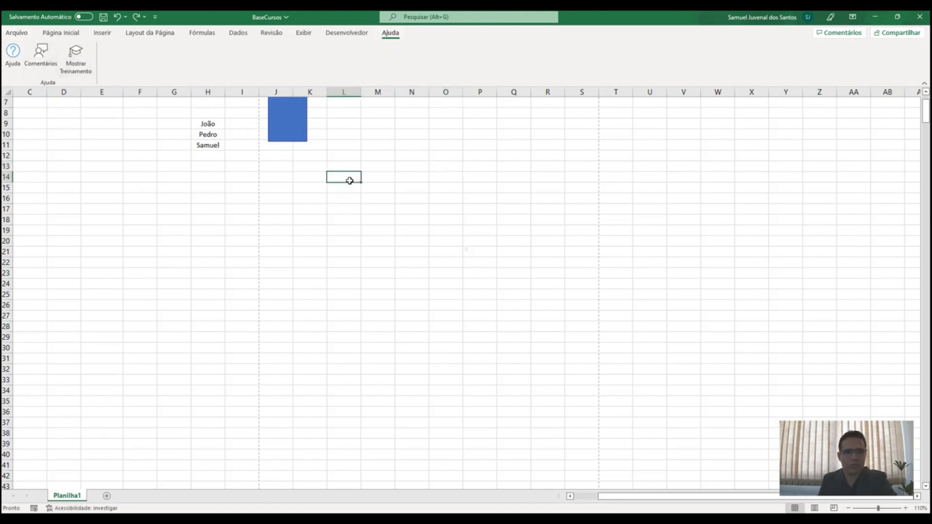